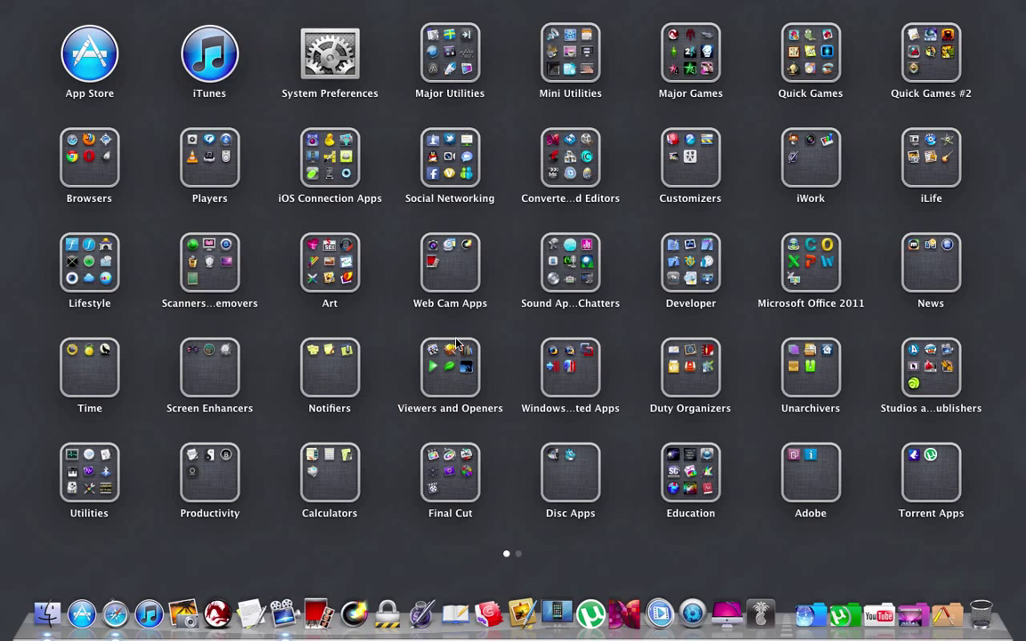
- Inspect the backed-up Dock executable inside the Dock 10.7.1 folder
scroll(465, 342, right, 3)
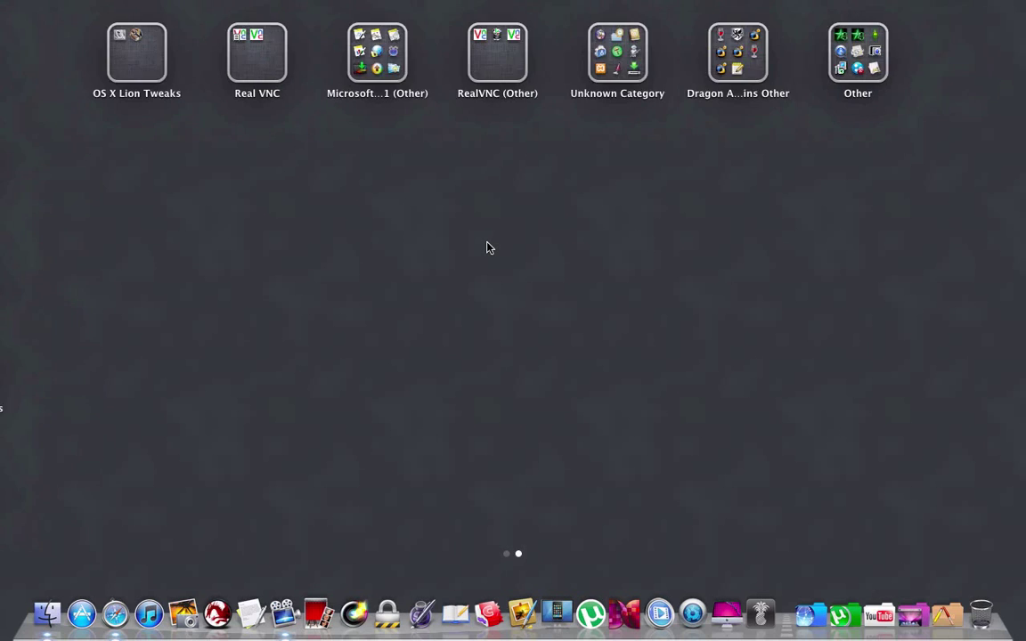
scroll(487, 246, left, 3)
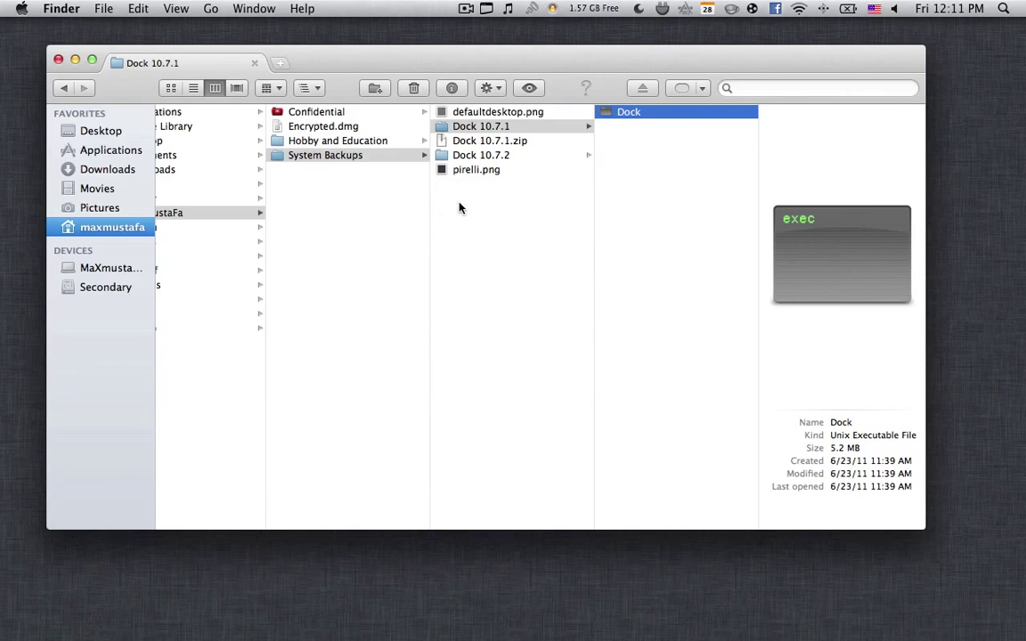
click(503, 142)
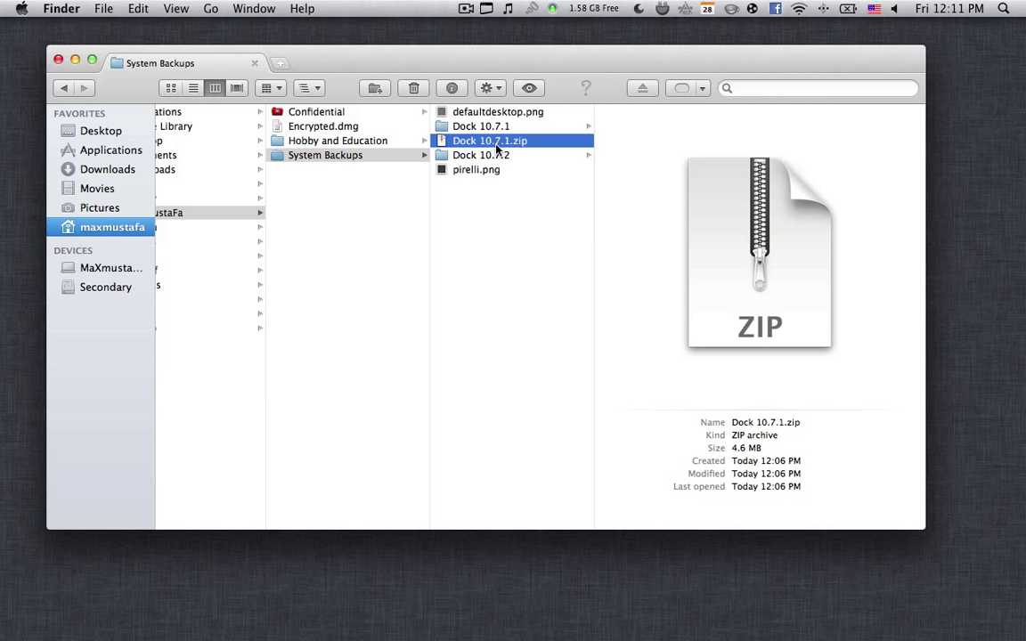
click(522, 129)
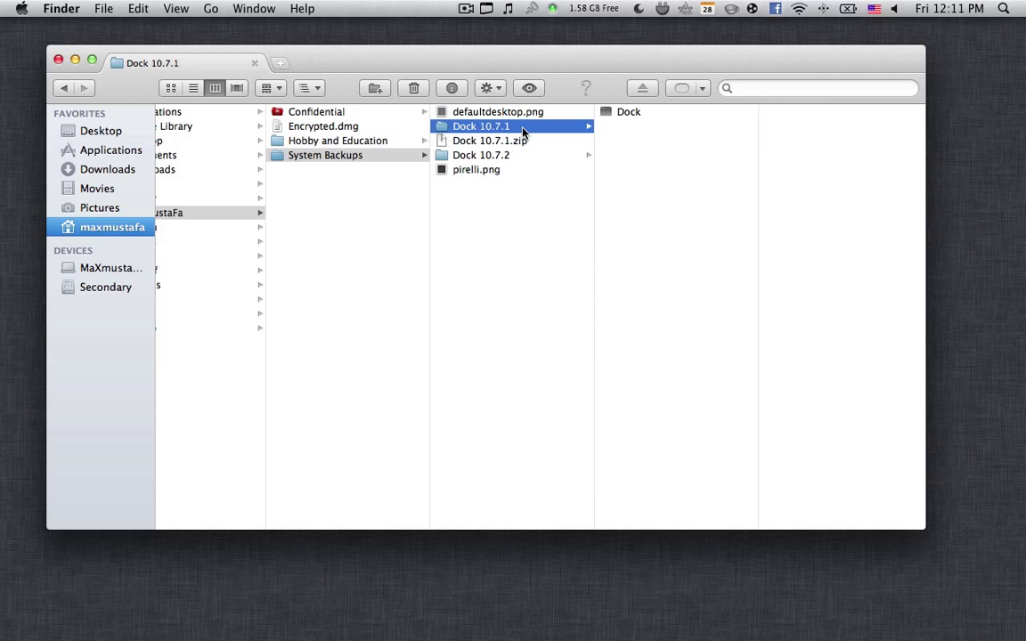
click(643, 114)
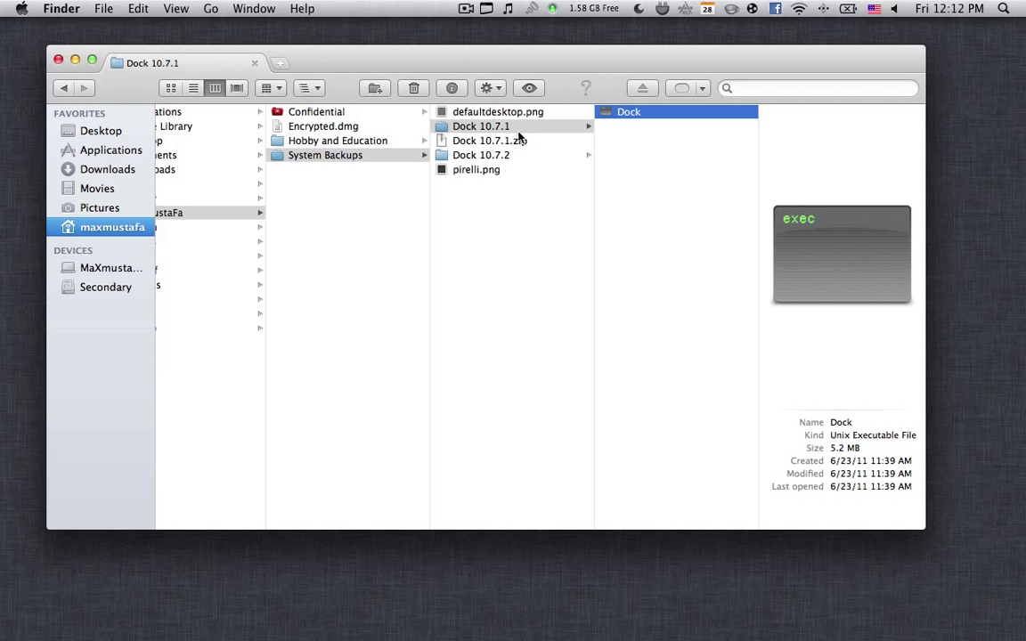
- Recheck the 10.7.1 Dock executable's details and open a second tab on the home folder
click(479, 142)
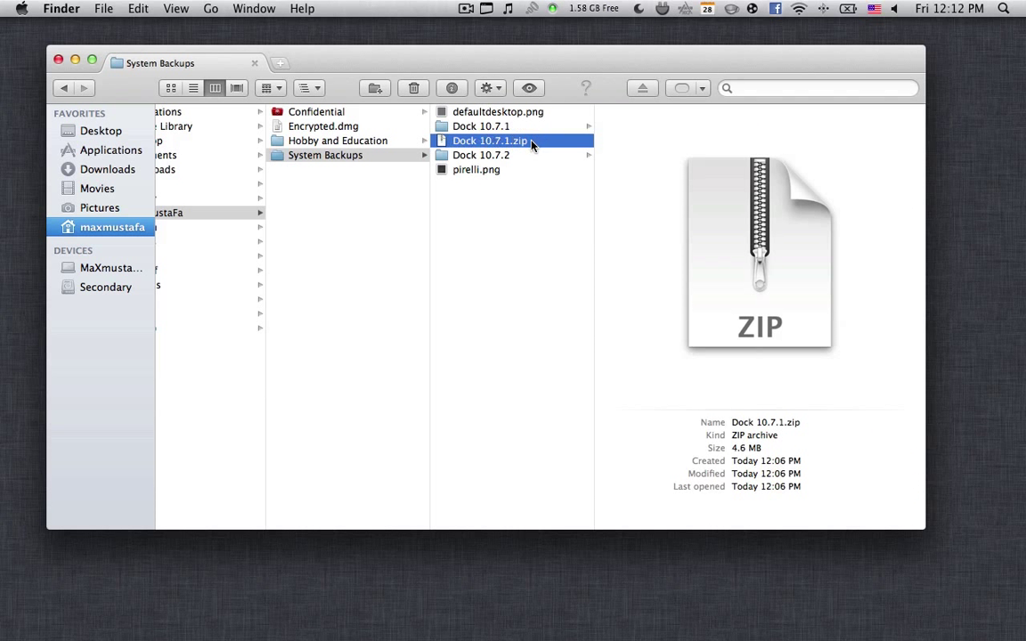
key(Up)
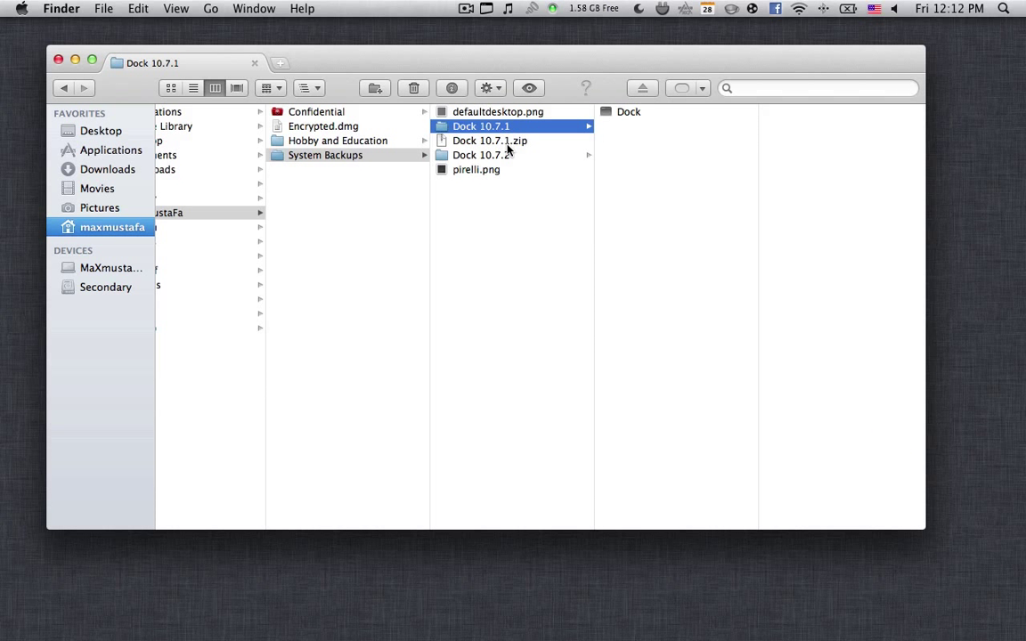
click(648, 114)
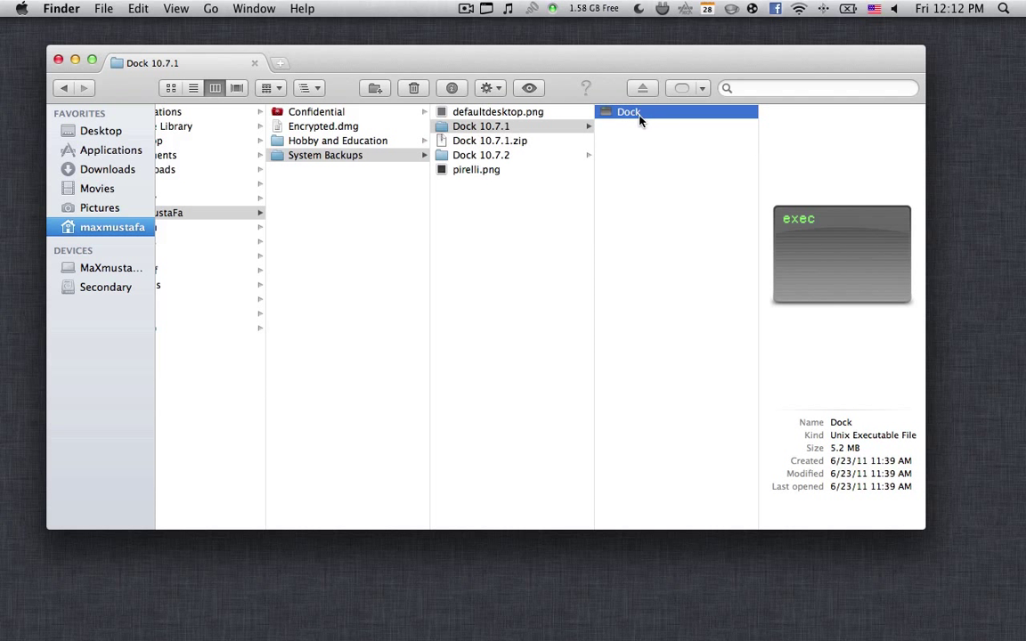
click(280, 64)
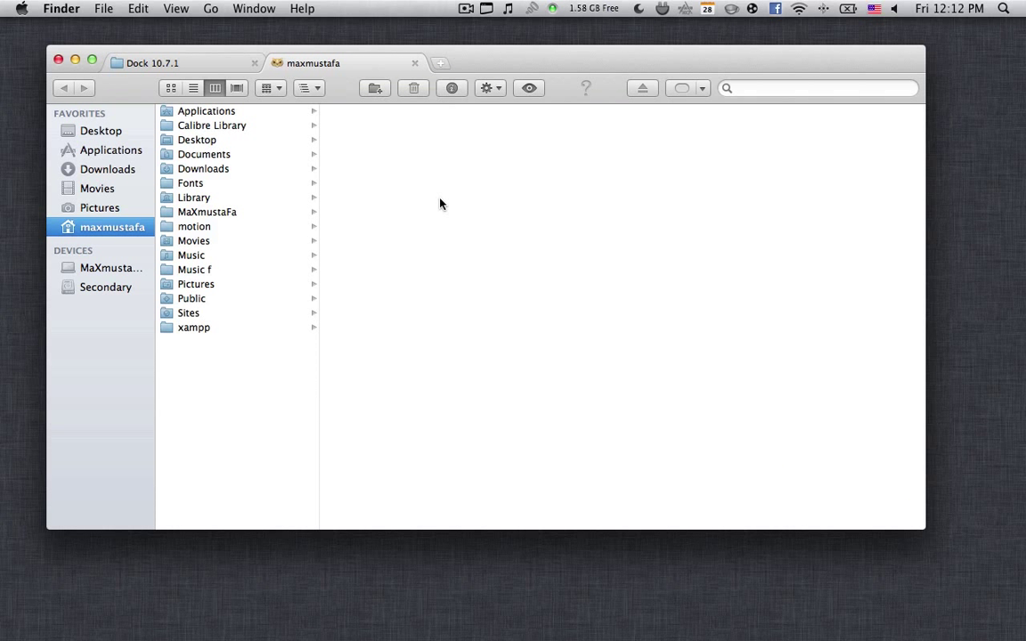
- Go to /System/Library/CoreServices/ and select the Dock application
key(super+shift+g)
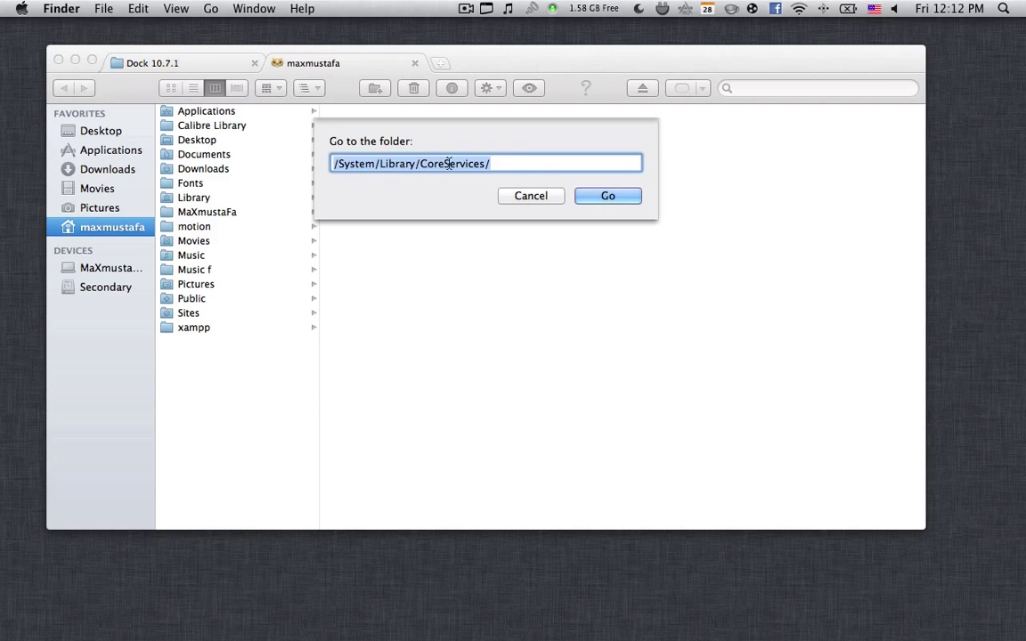
click(610, 197)
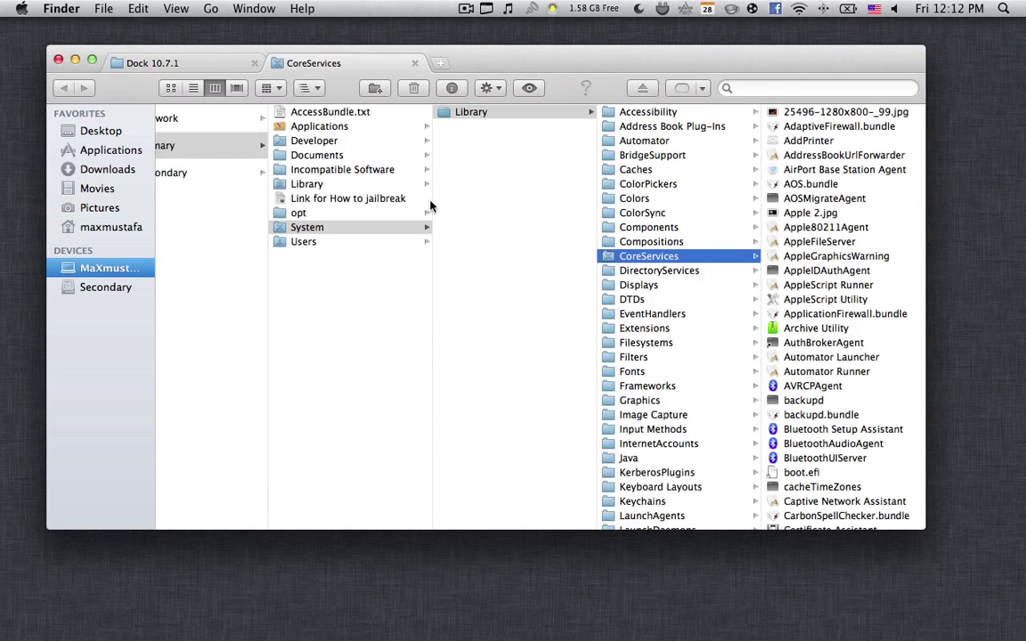
scroll(818, 282, down, 10)
scroll(806, 280, down, 3)
scroll(801, 279, up, 3)
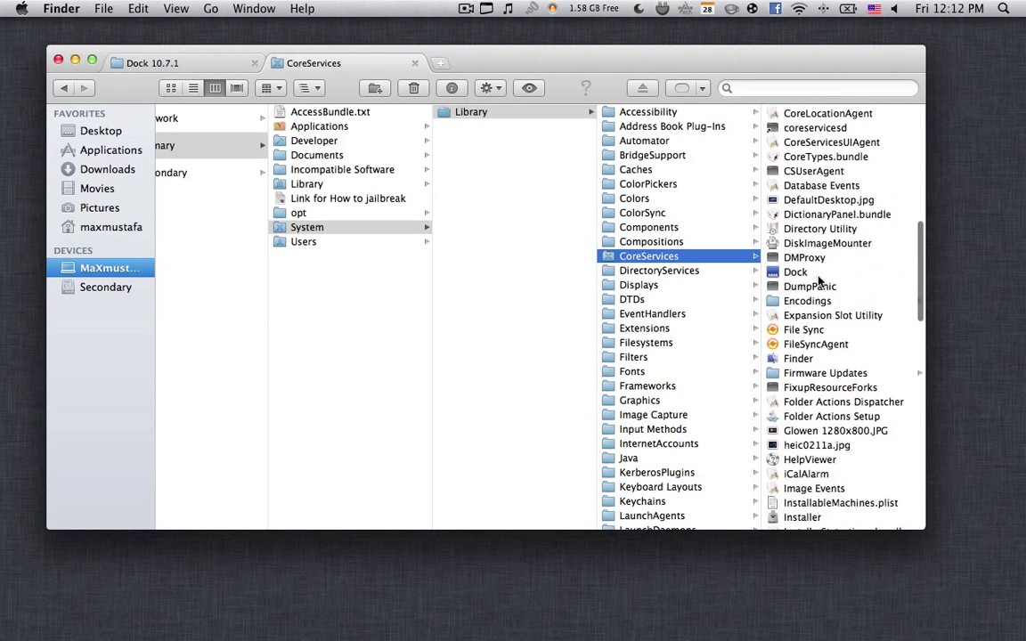
click(799, 274)
- Show Dock's package contents and select the Dock executable in Contents > MacOS
right_click(636, 273)
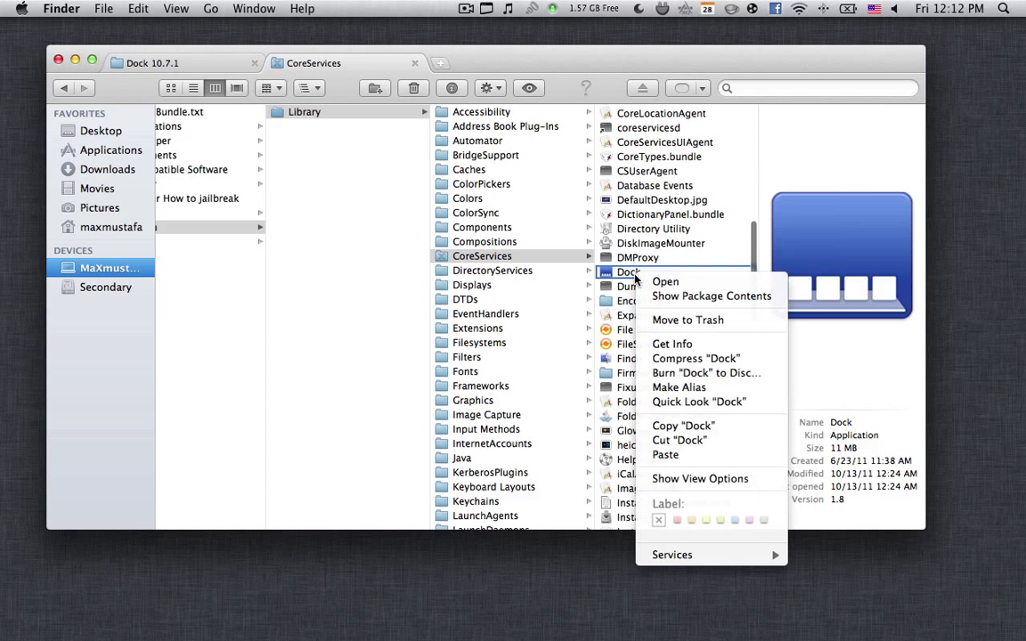
click(696, 297)
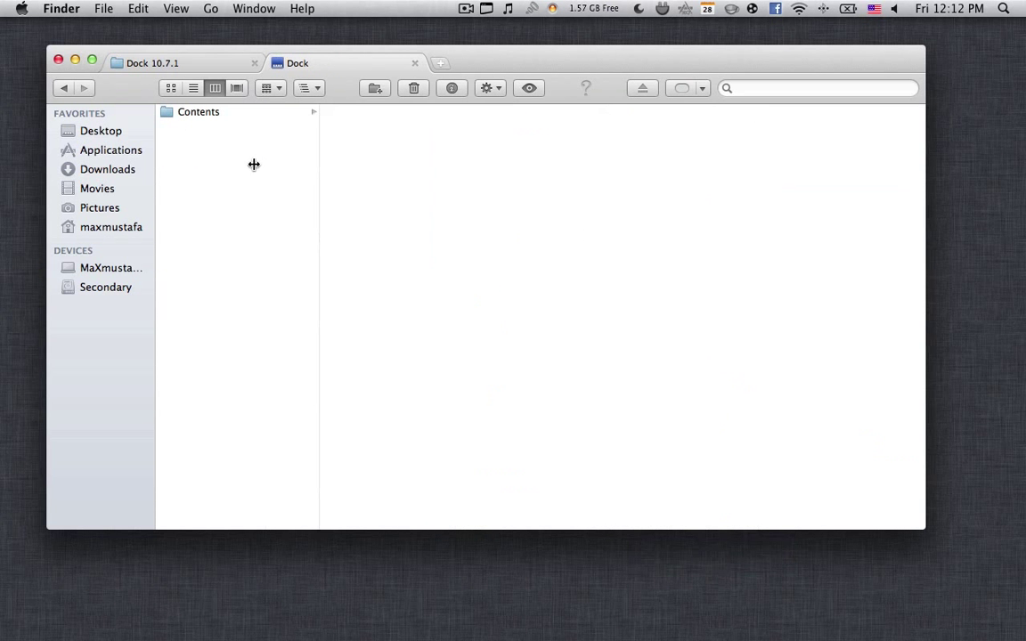
click(229, 118)
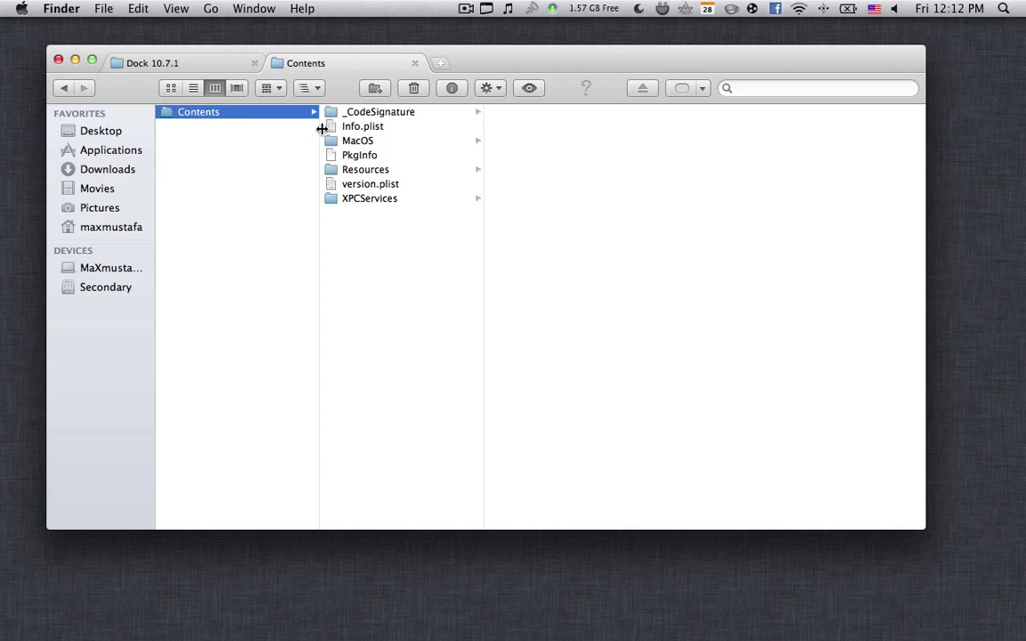
click(374, 141)
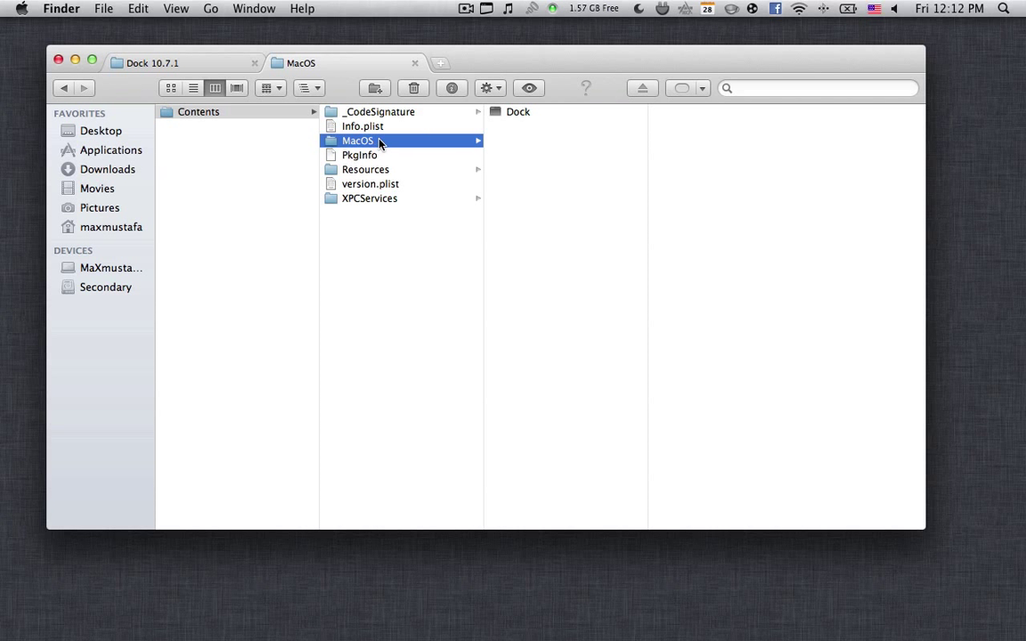
click(528, 119)
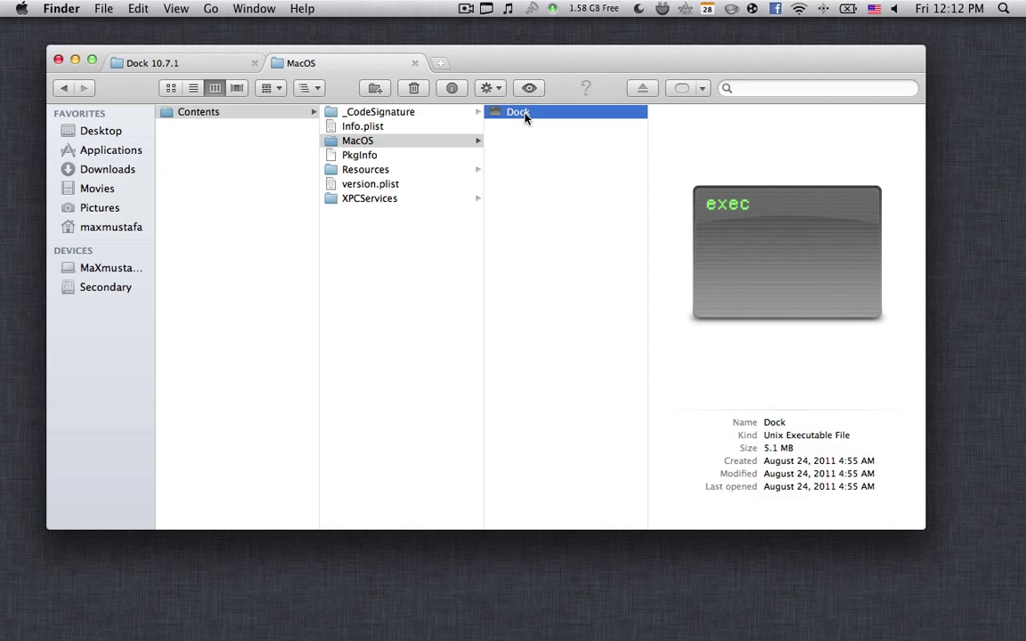
- Copy the backed-up 10.7.1 Dock executable and return to the system MacOS folder
click(211, 62)
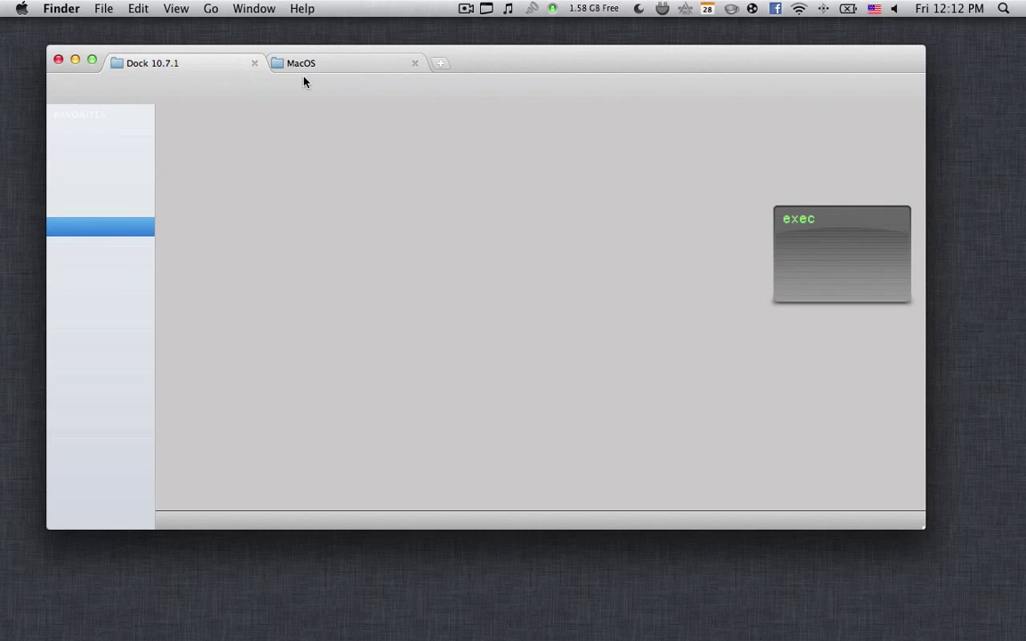
right_click(625, 113)
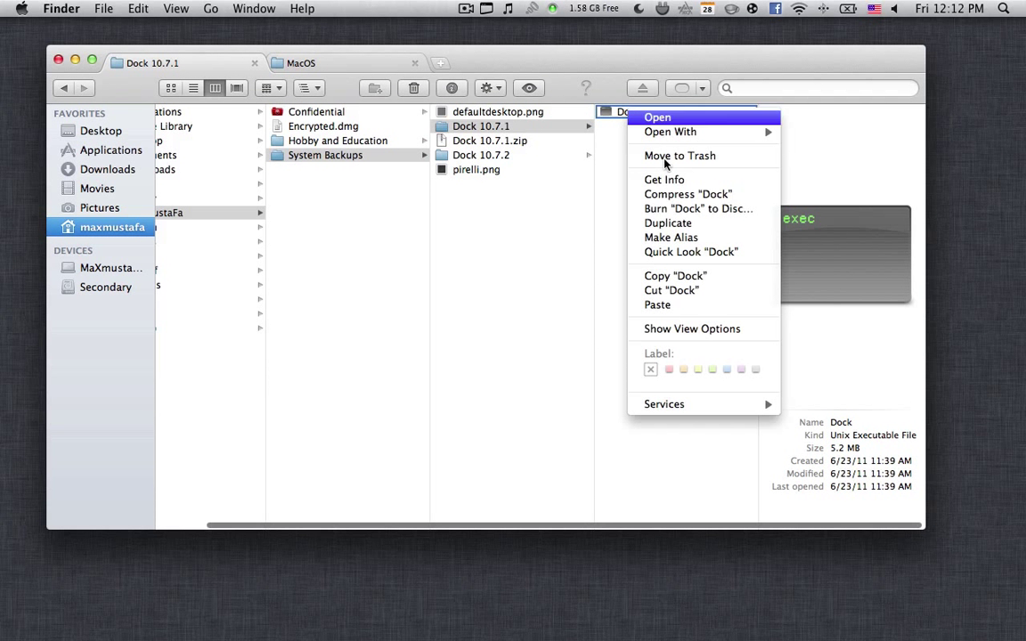
click(676, 276)
click(309, 63)
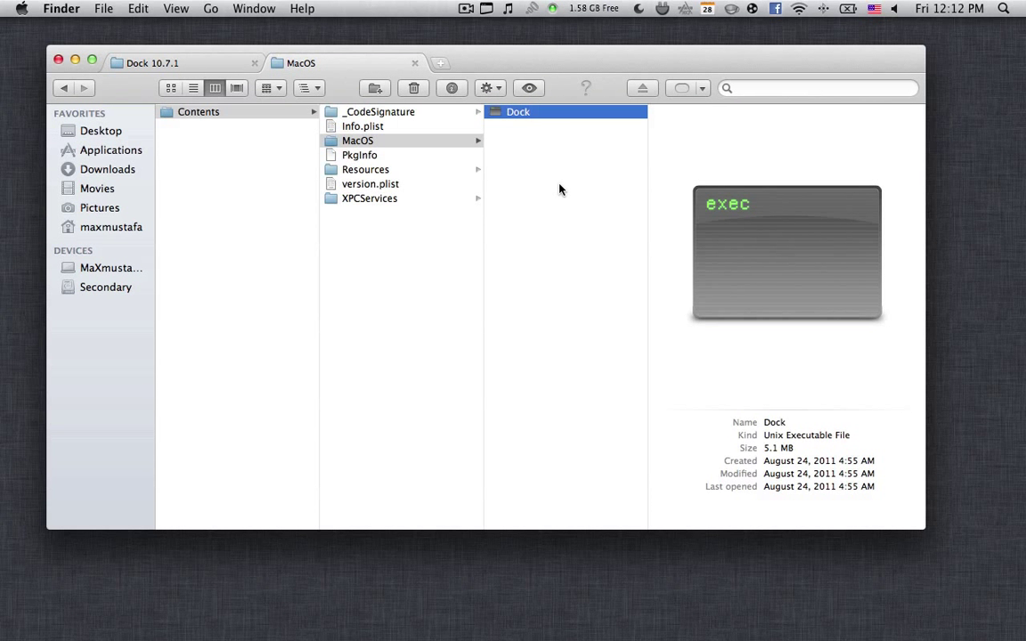
- Attempt renaming the system Dock executable to 'Dock 1', cancel, and glance at Launchpad
click(522, 147)
click(511, 117)
click(517, 114)
key(Right)
text(1)
key(BackSpace)
key(BackSpace)
click(564, 149)
click(515, 114)
key(F4)
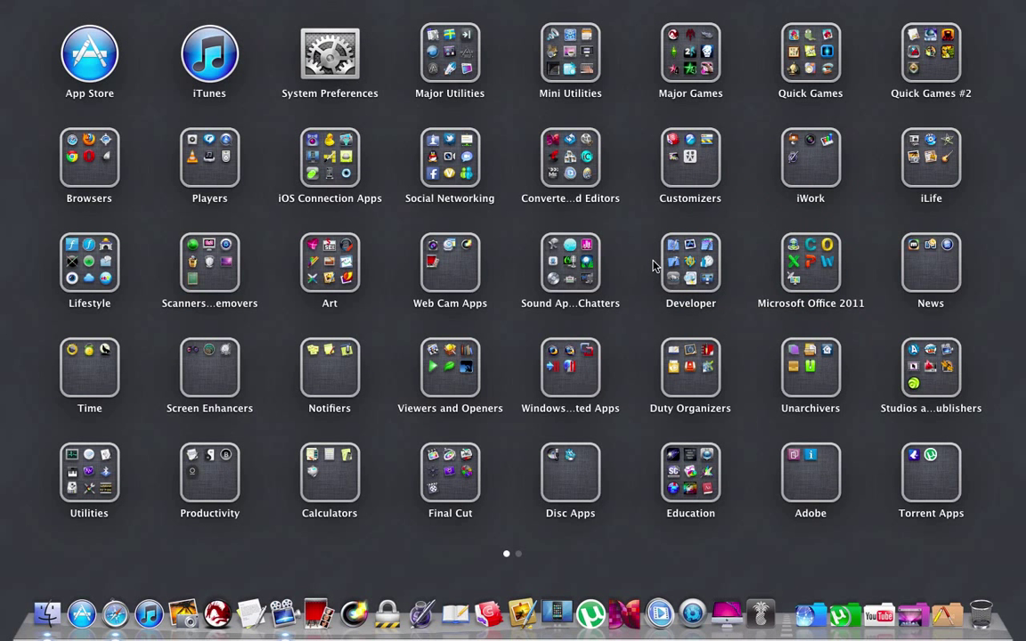
key(F4)
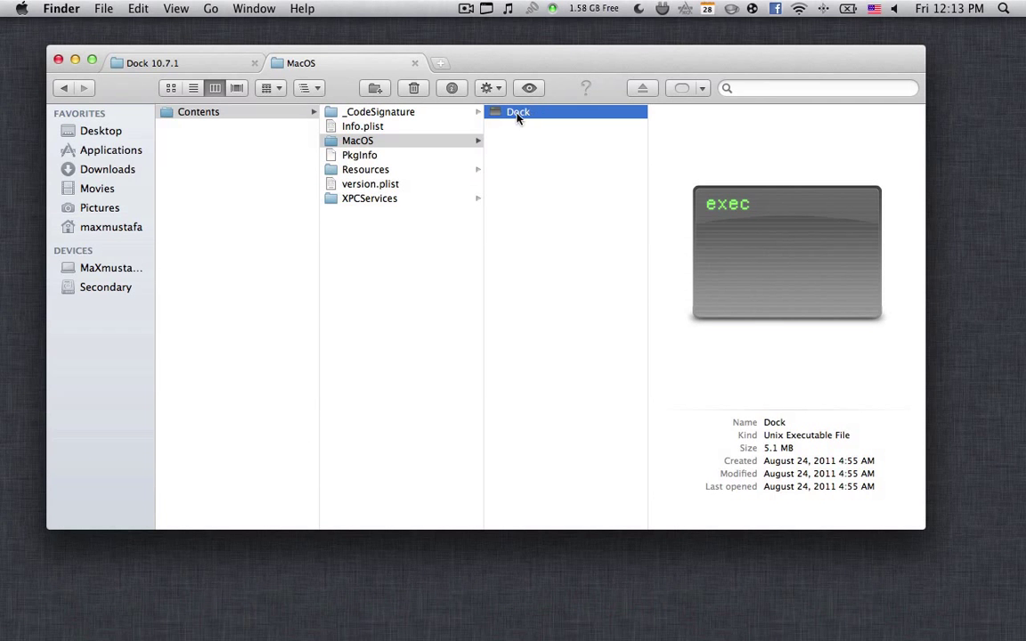
- Rename the system Dock executable in the MacOS folder to 'Dock 1'
click(170, 64)
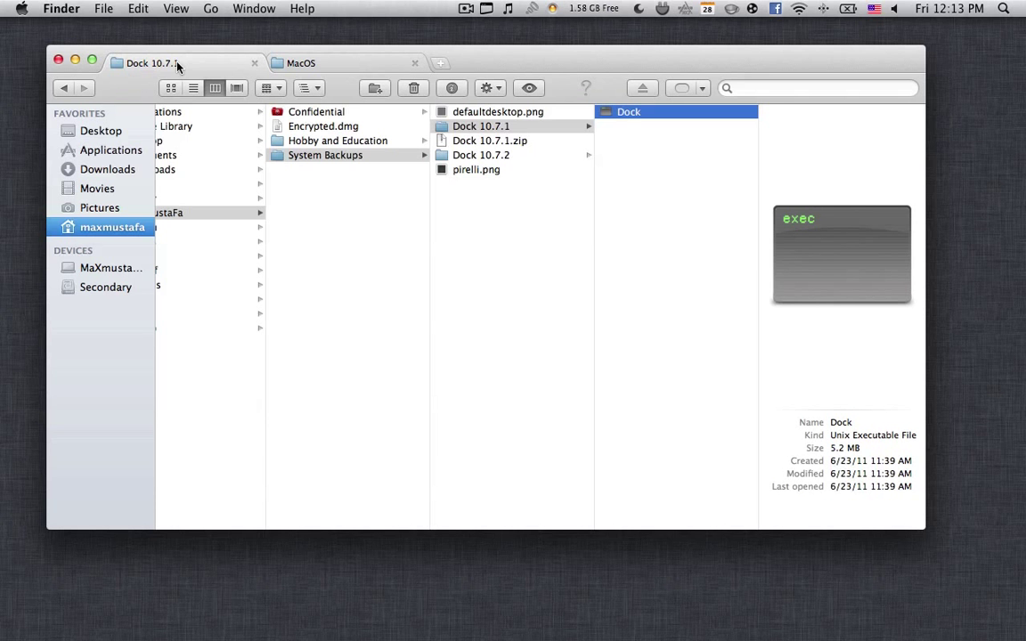
click(481, 156)
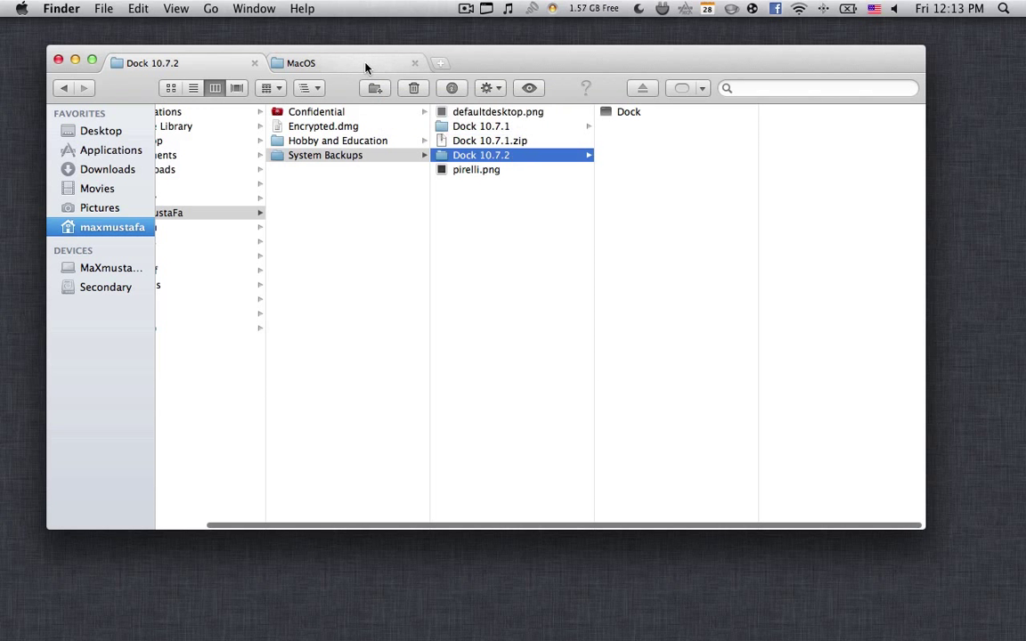
click(378, 68)
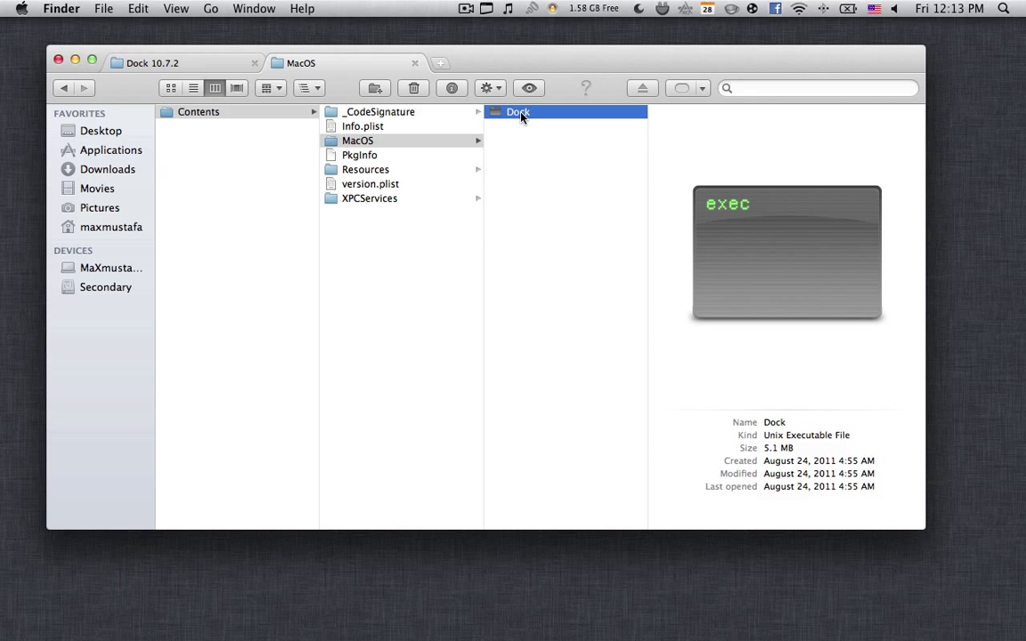
click(522, 114)
text(1)
key(Return)
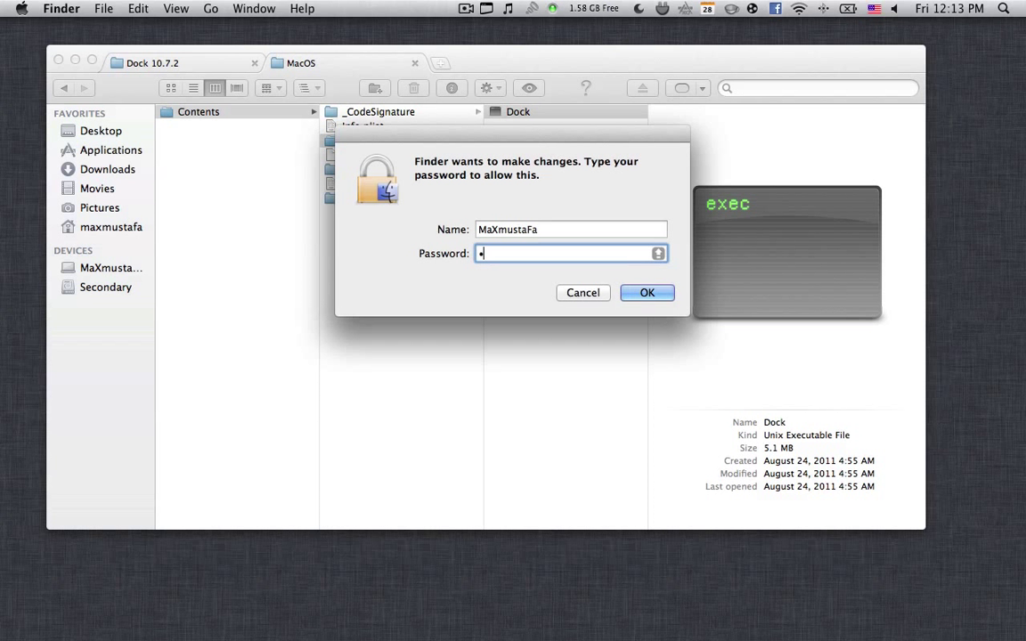
- Authorize the Dock 1 rename with the admin password, then copy the backed-up 10.7.1 Dock executable
text(••••••••••••••)
key(Return)
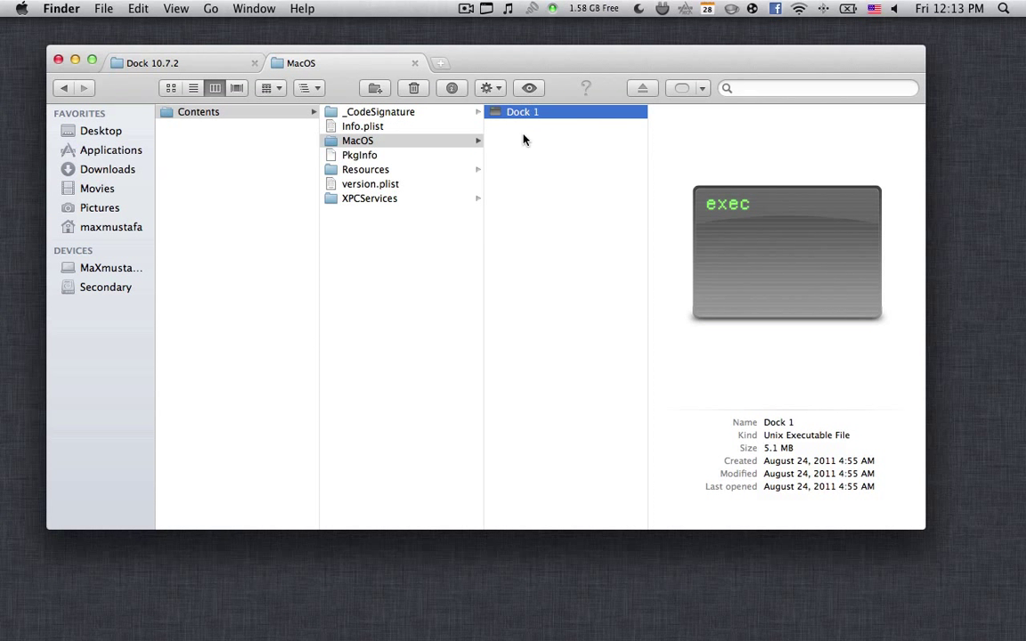
click(178, 61)
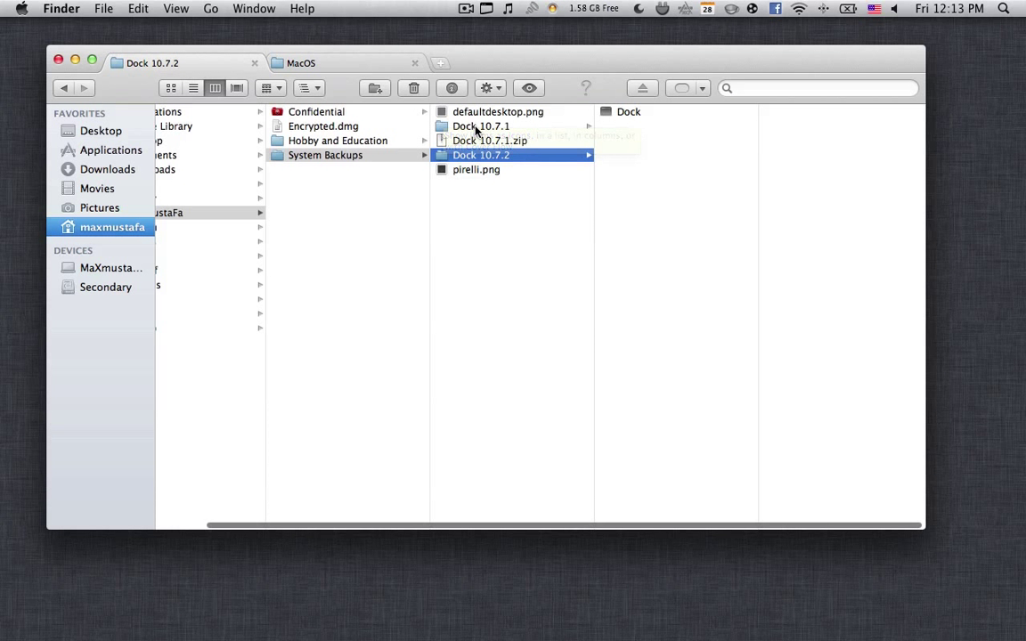
click(499, 129)
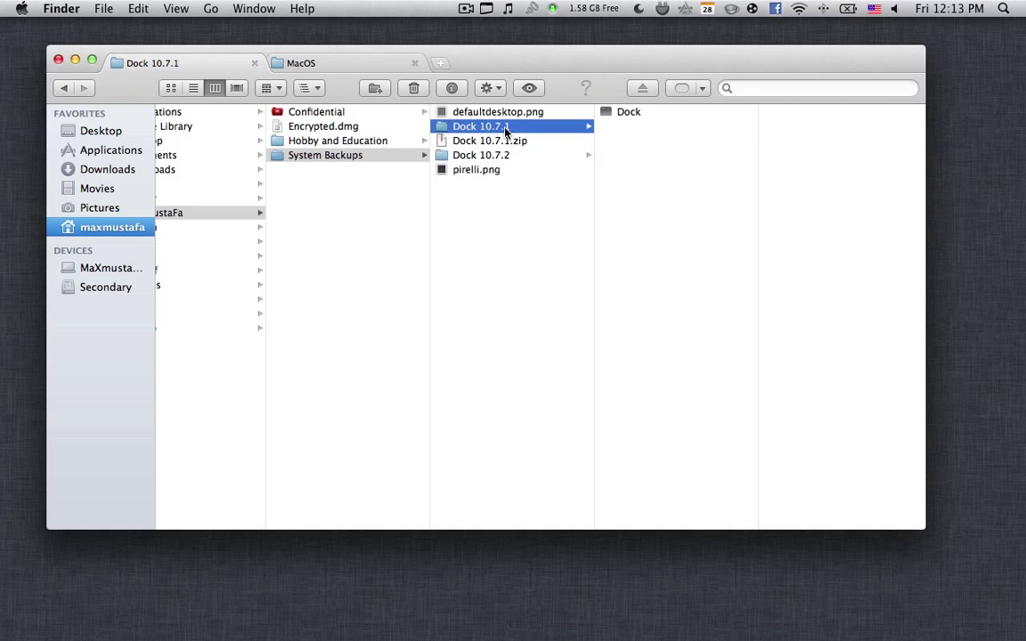
click(648, 114)
right_click(632, 113)
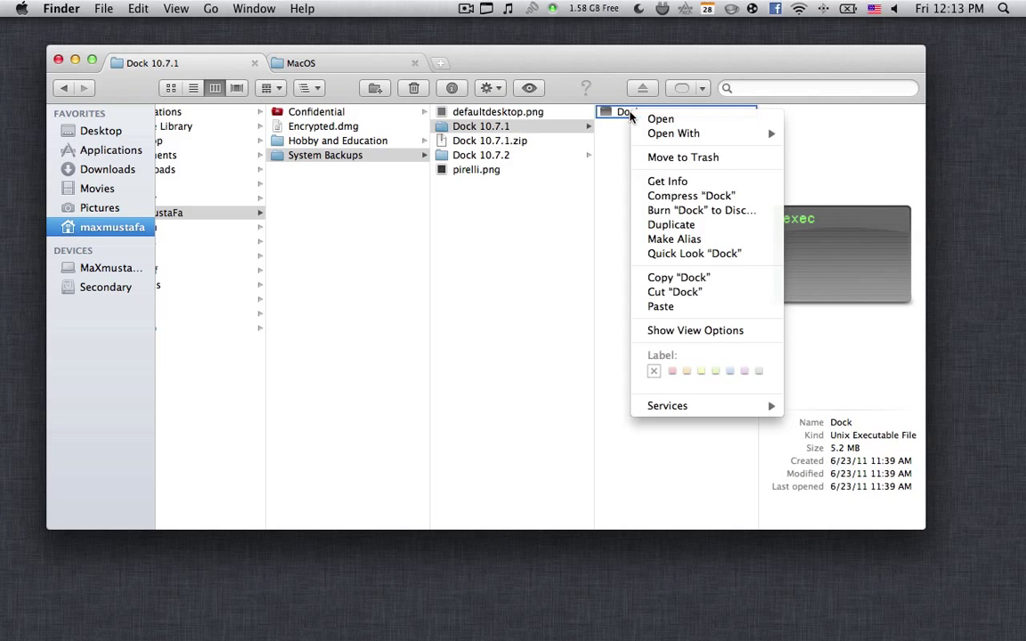
click(693, 278)
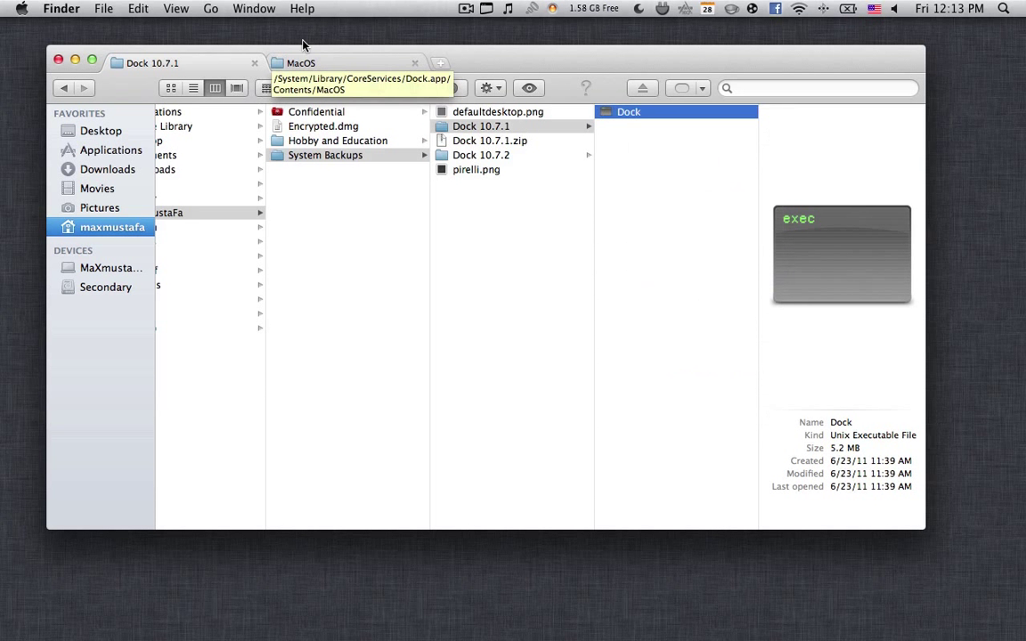
- Paste the 10.7.1 Dock into Dock.app's MacOS folder, authenticating with the administrator password
click(307, 62)
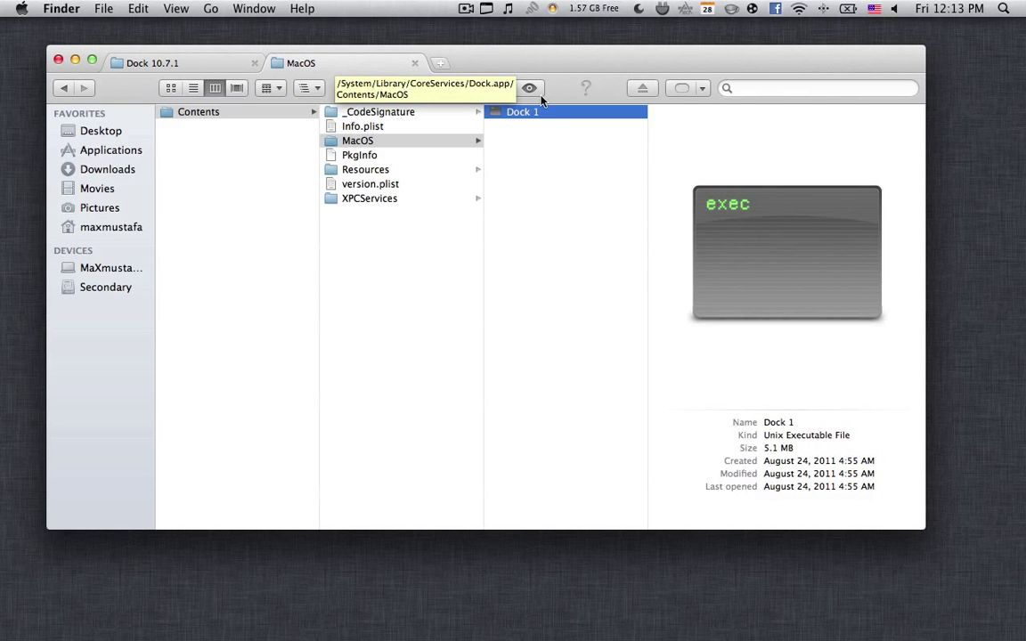
right_click(561, 158)
click(584, 225)
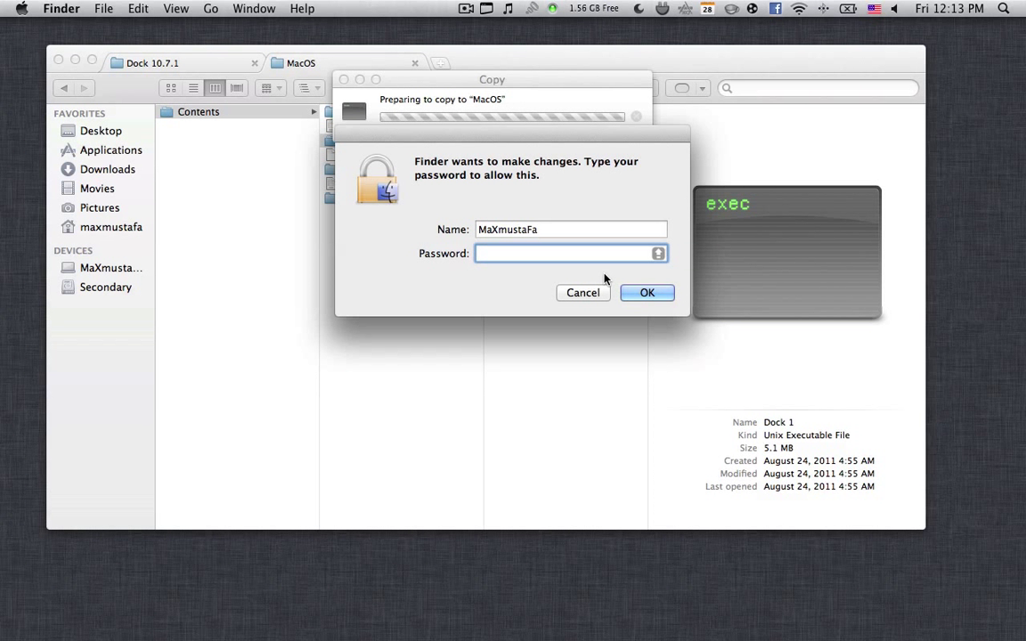
text(••••••••••••••)
key(Return)
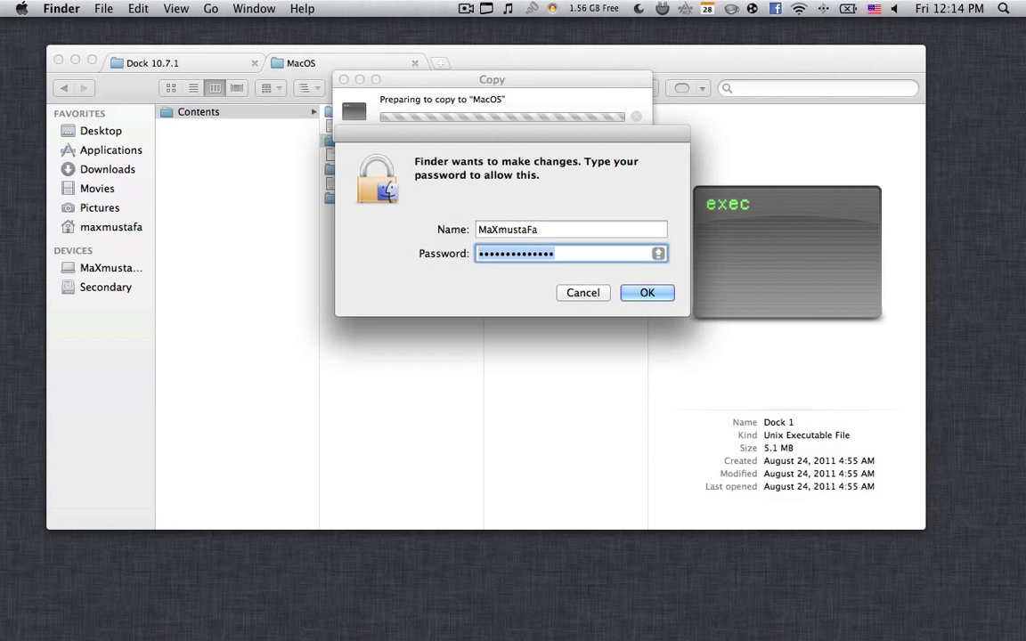
text(•••••••••••••••)
key(Return)
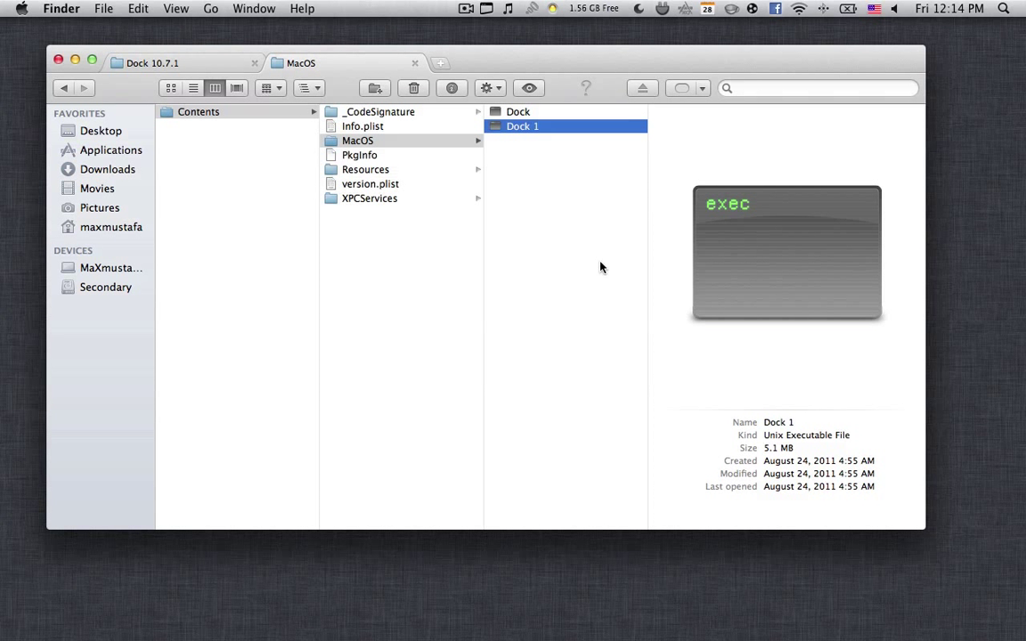
- Run the newly pasted Dock executable in Terminal, then close the finished Terminal window
click(522, 113)
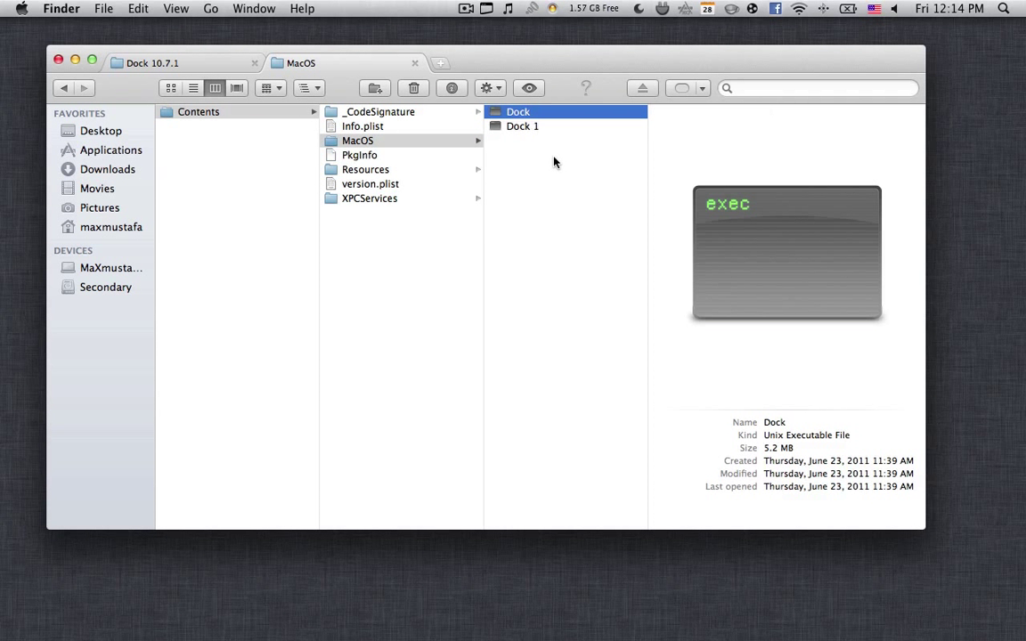
double_click(522, 114)
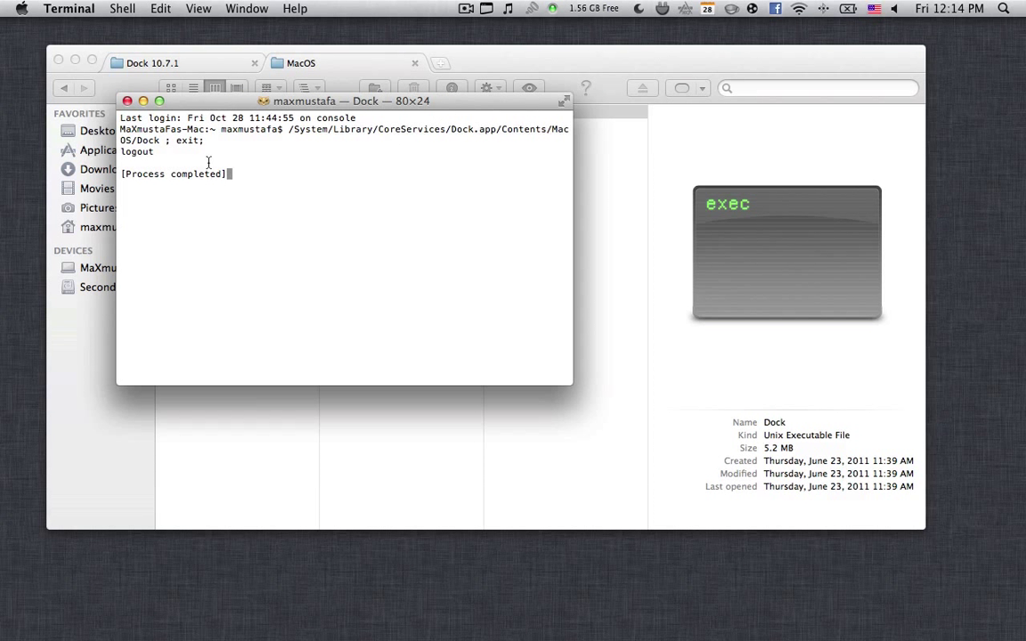
click(127, 101)
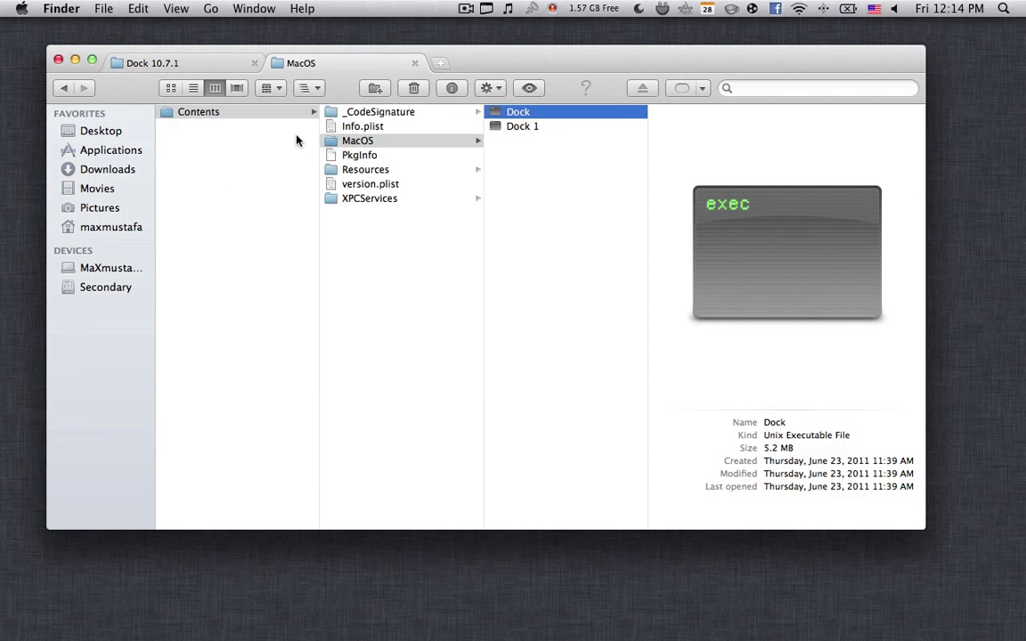
- Drag Dock 1 to the Trash with admin authorization, then stop the in-use Empty Trash attempt
click(527, 129)
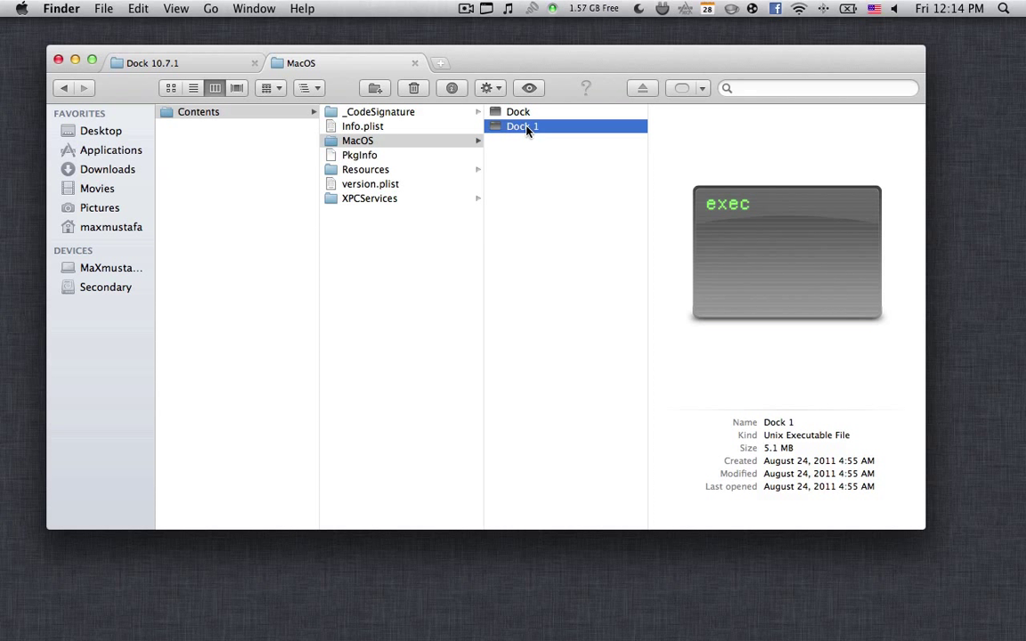
mouse_move(521, 129)
mouse_down()
mouse_move(869, 634)
mouse_move(1007, 615)
mouse_up()
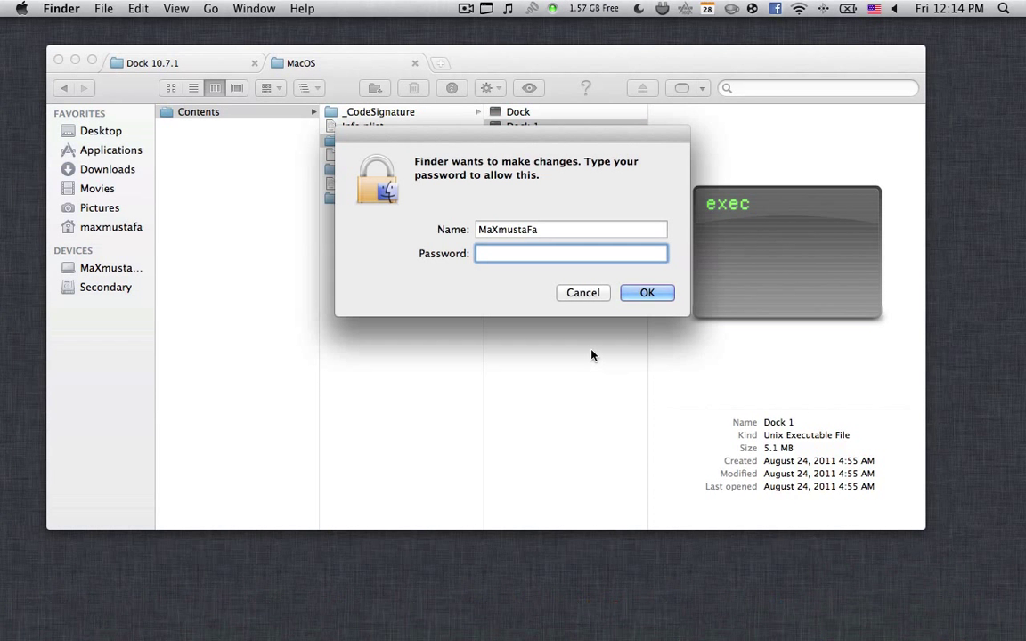
text(••••••••••••••)
key(Return)
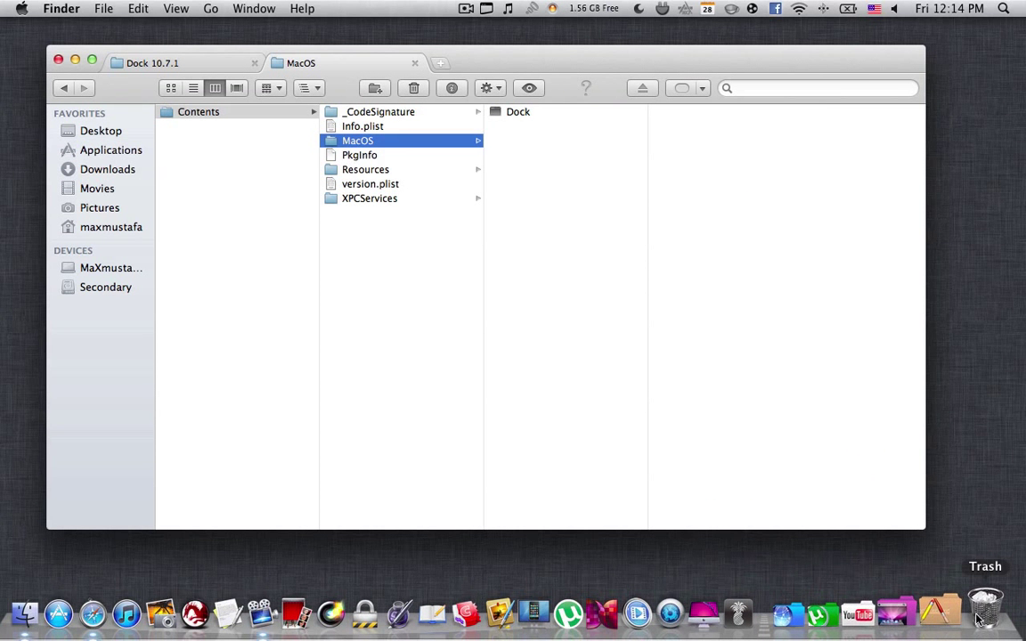
right_click(980, 618)
click(966, 557)
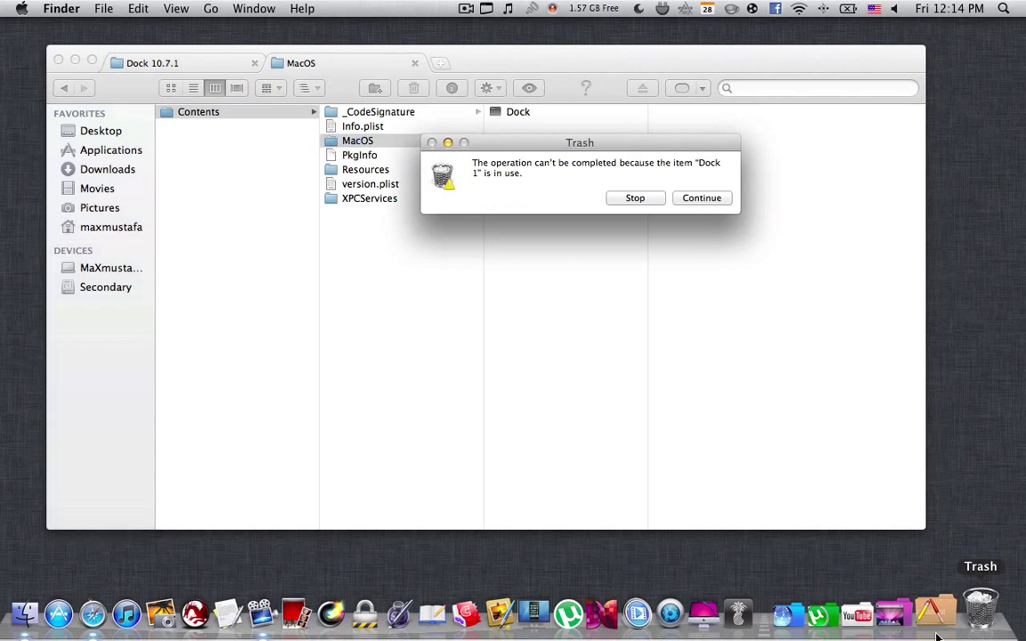
click(643, 197)
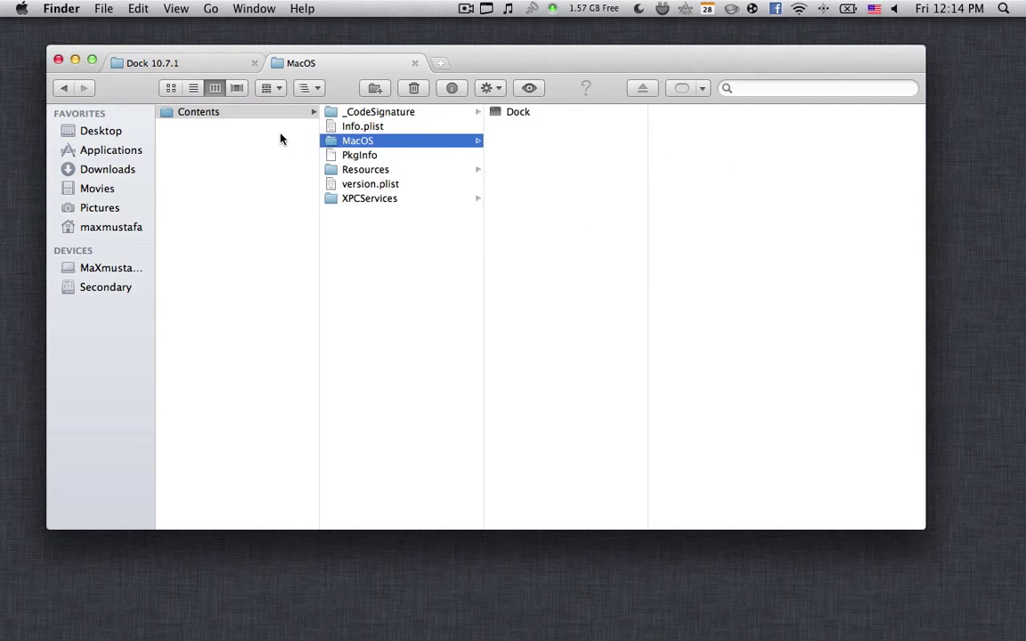
- Close the MacOS tab, view the Launchpad icons, then dismiss Launchpad
click(414, 64)
key(F4)
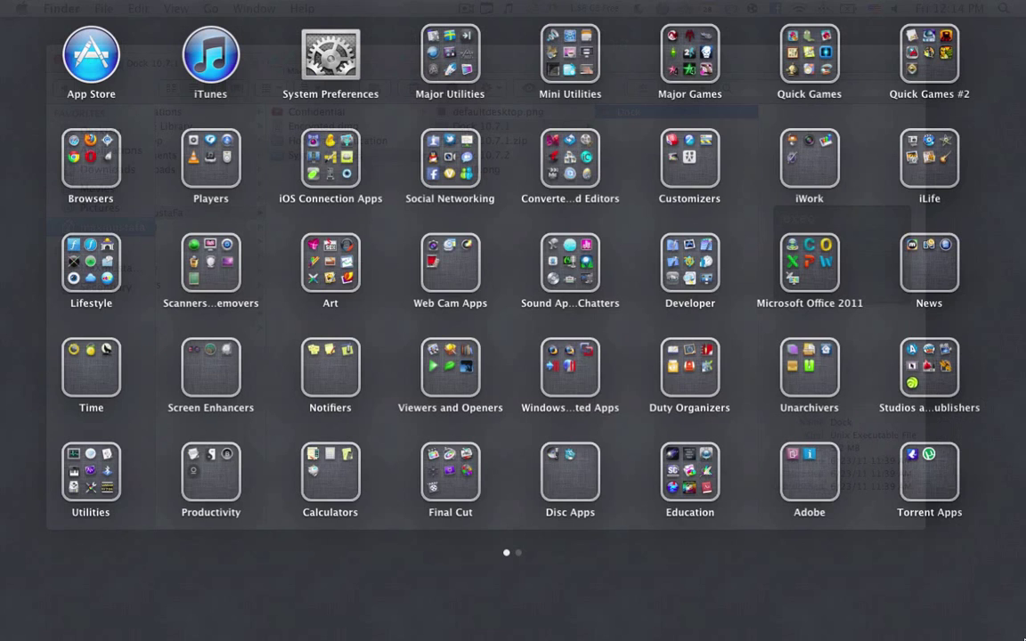
key(Escape)
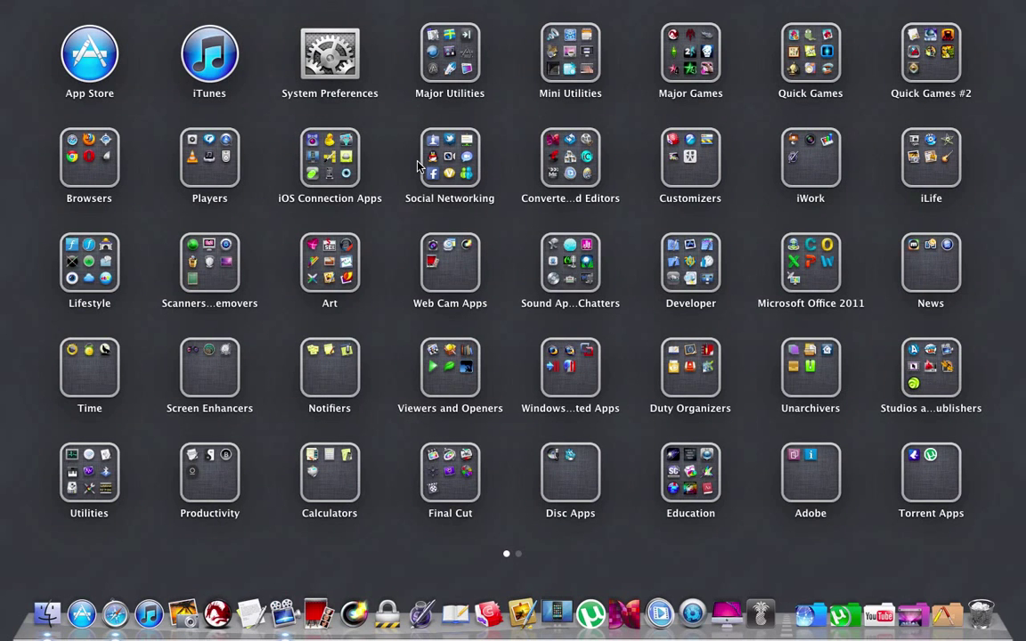
- Browse Downloads to System Backups > Dock 10.7.2, preview its Dock executable, then show Launchpad
click(46, 615)
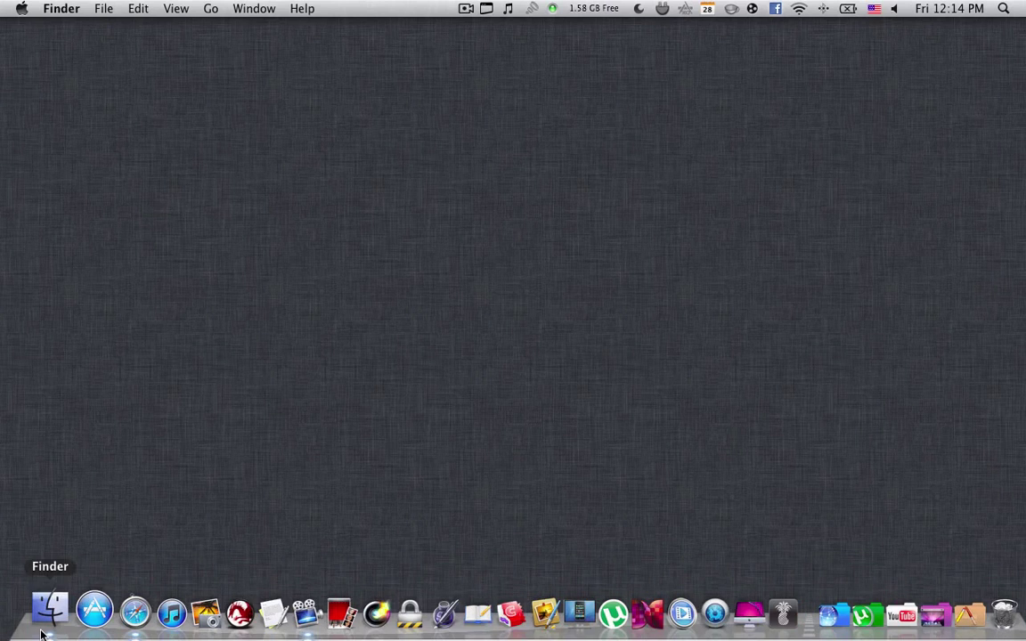
click(275, 168)
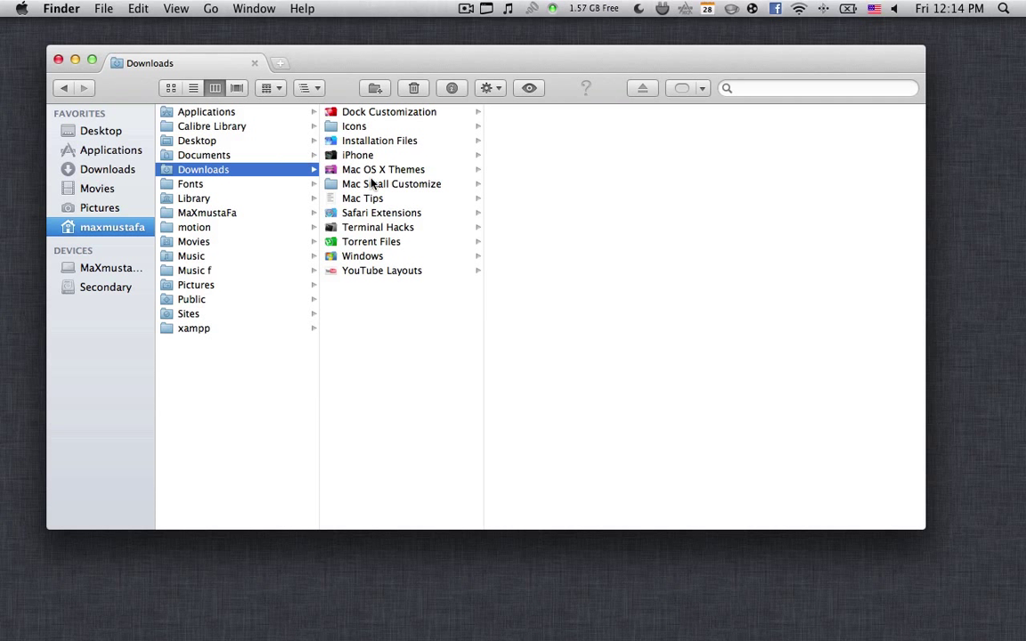
click(222, 229)
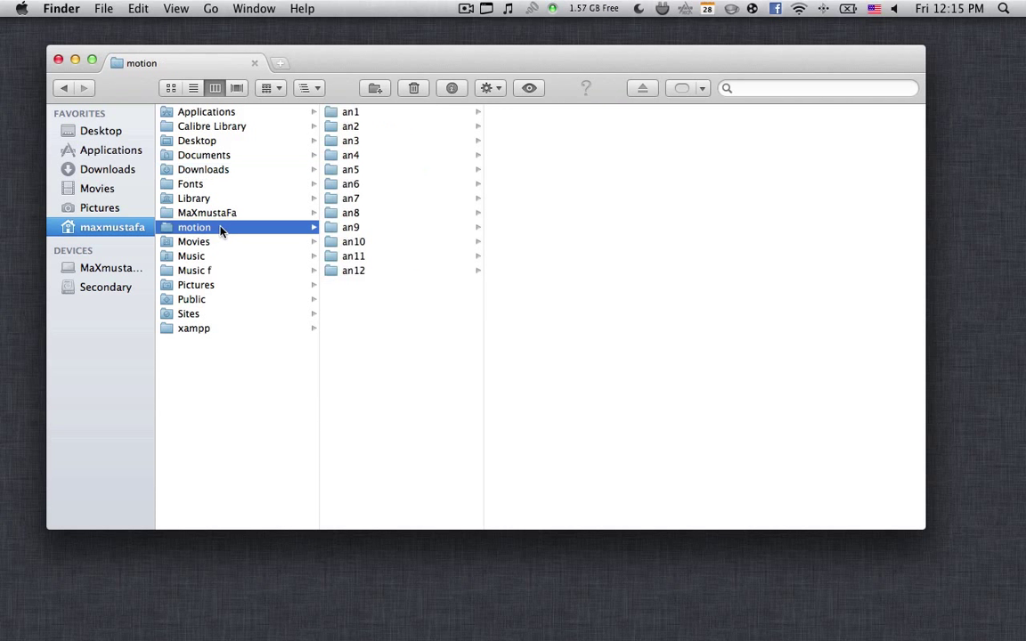
click(203, 213)
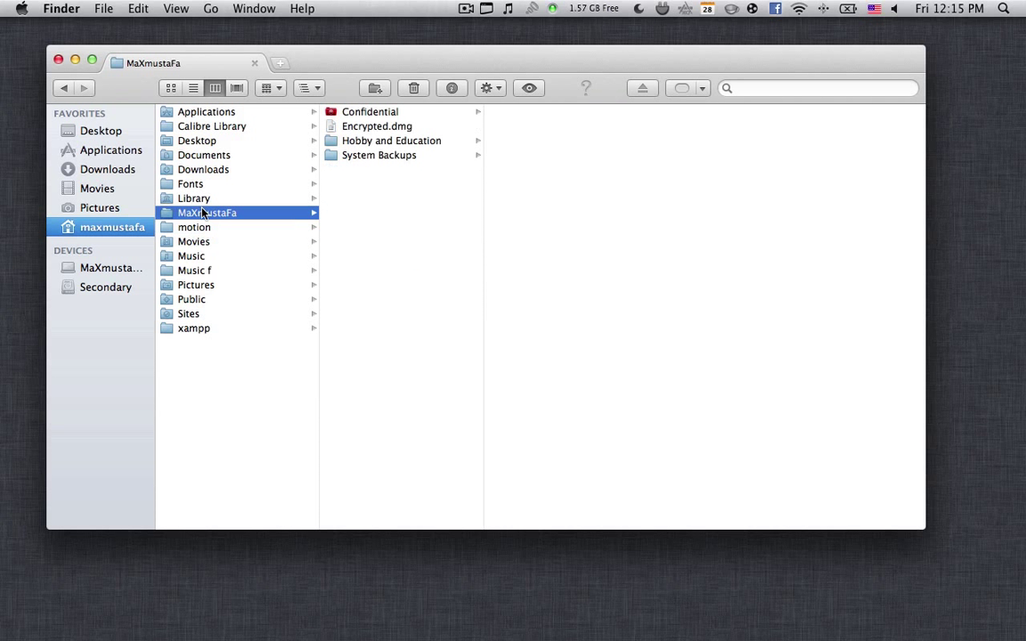
click(393, 157)
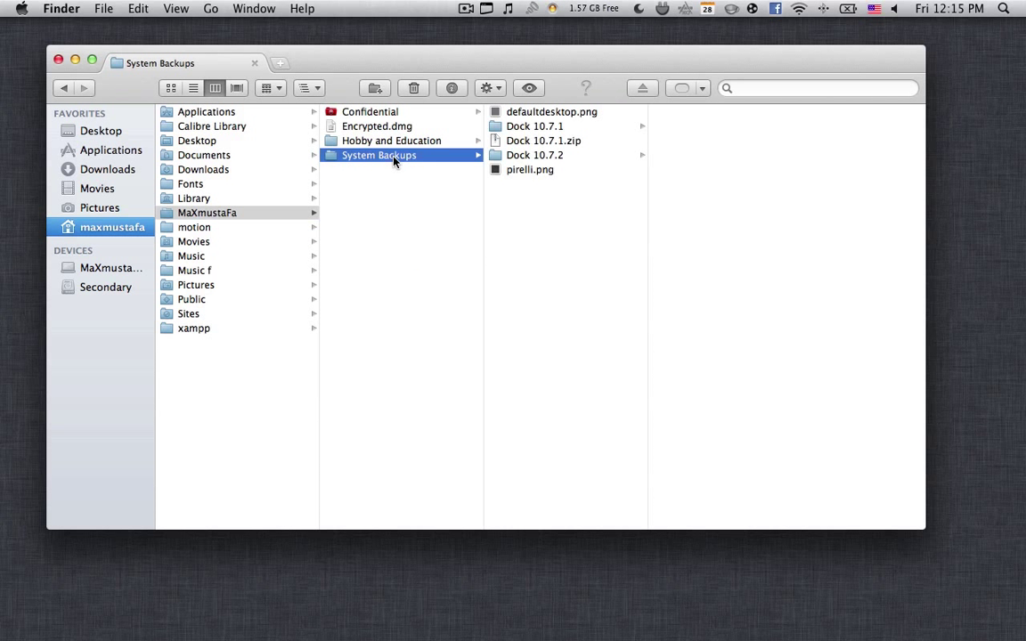
click(533, 155)
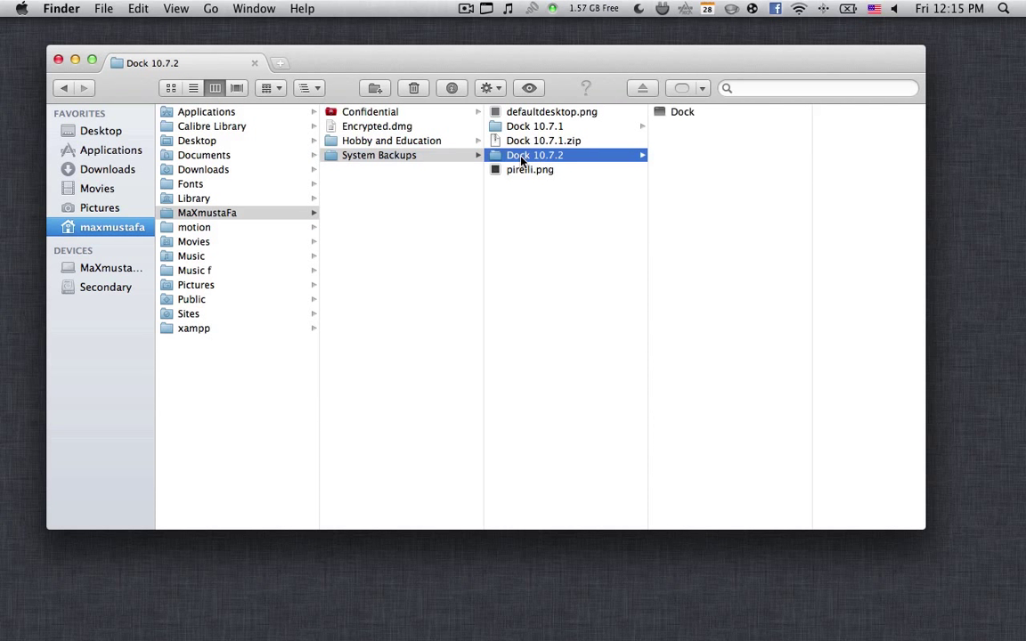
click(695, 114)
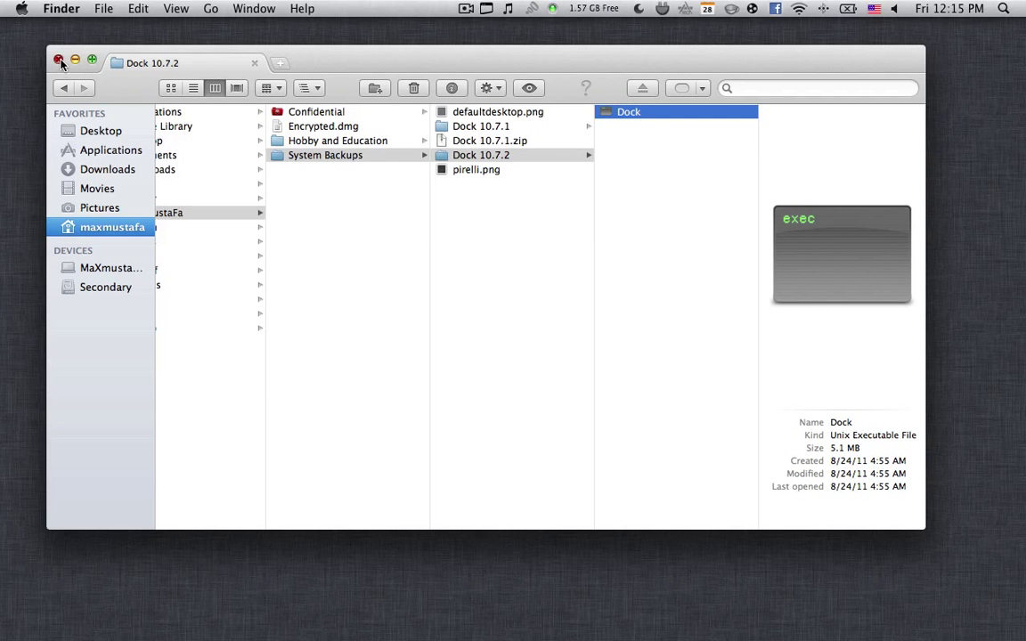
key(F4)
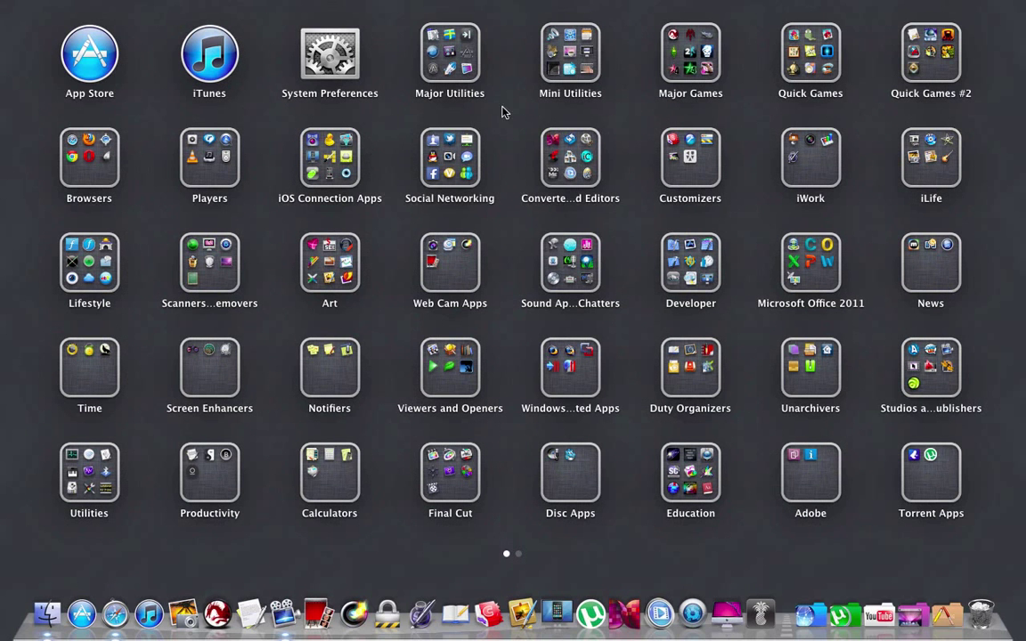